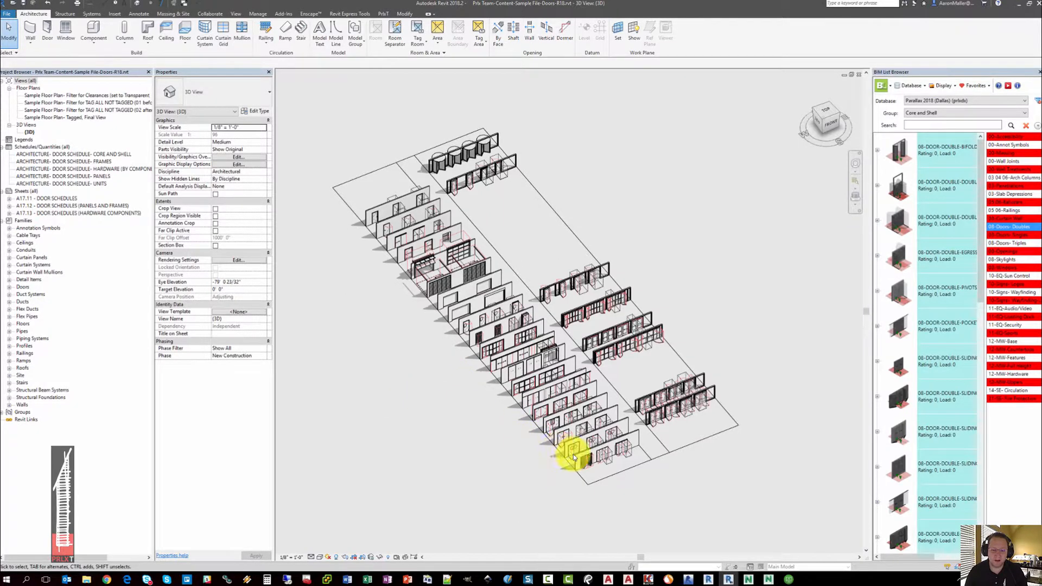
# - Expand the Doors families and select the range from 08-DOOR-DOUBLE-BIFOLD-WH through 08-DOOR-SINGLE-SWING-WH
pyautogui.scroll(-1, 573, 455)
pyautogui.moveTo(573, 455); pyautogui.dragTo(543, 403, button='middle')
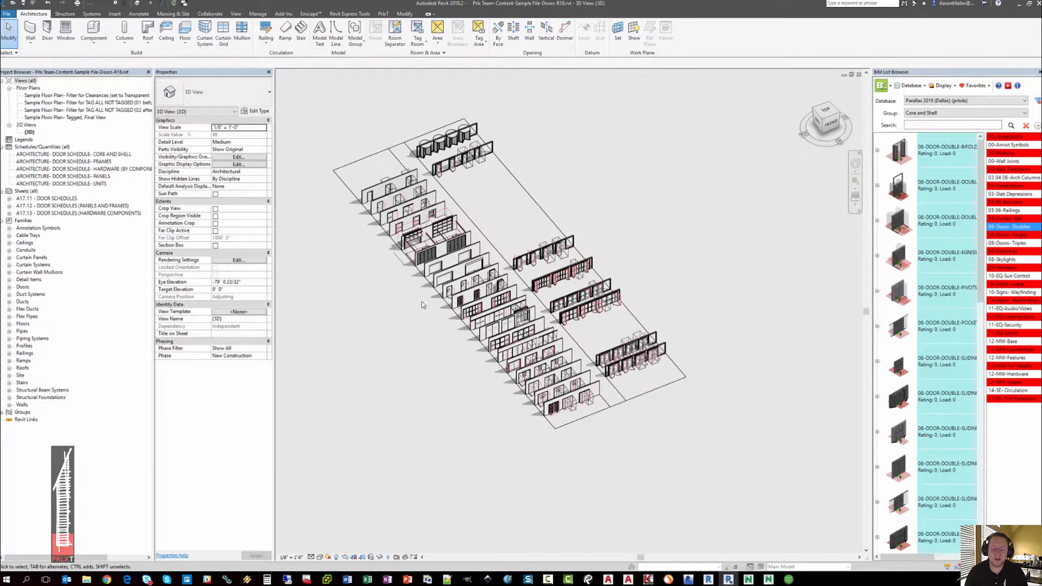
pyautogui.click(23, 287)
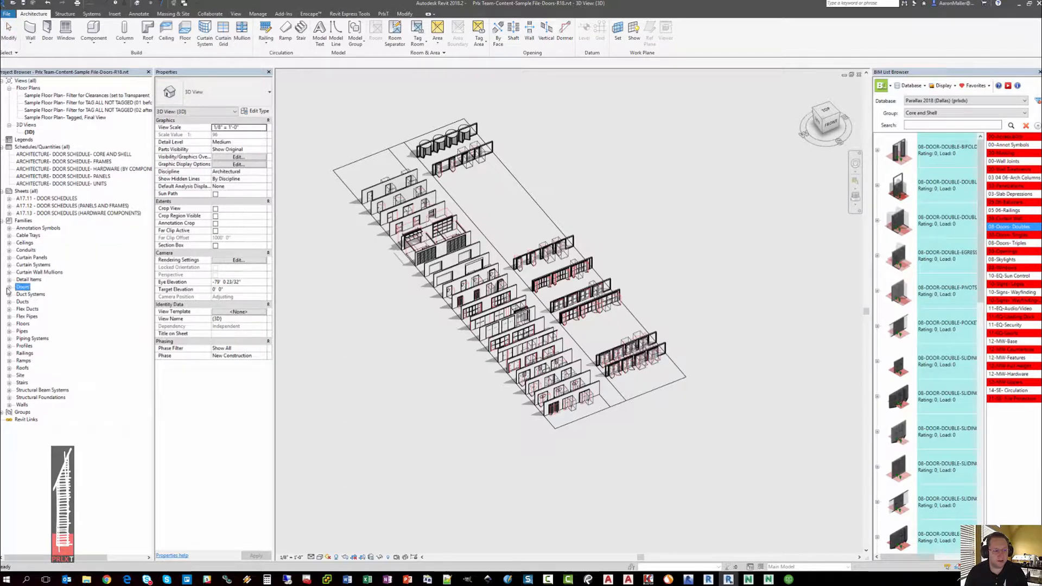
pyautogui.click(10, 287)
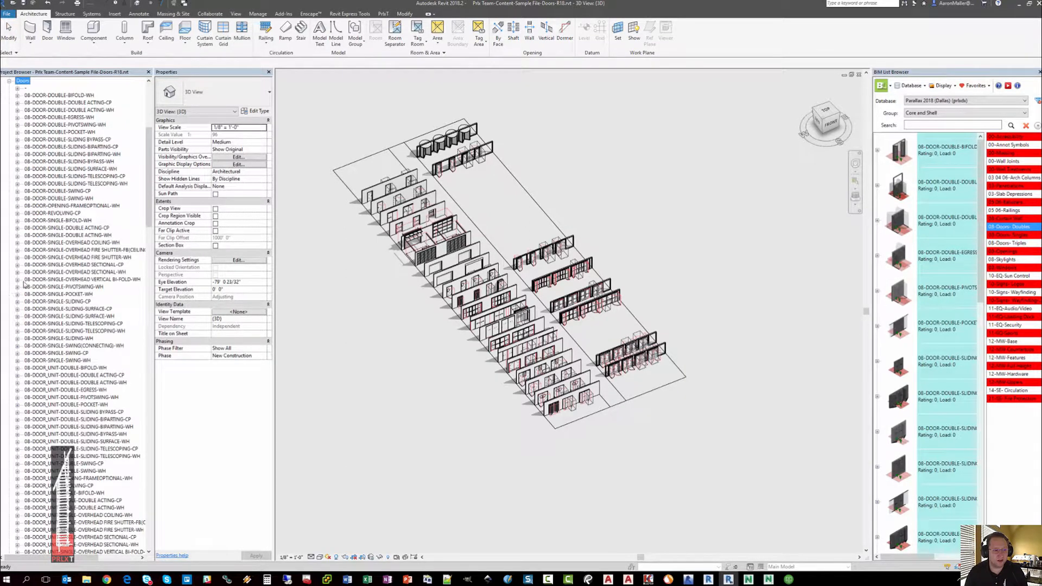
pyautogui.click(54, 96)
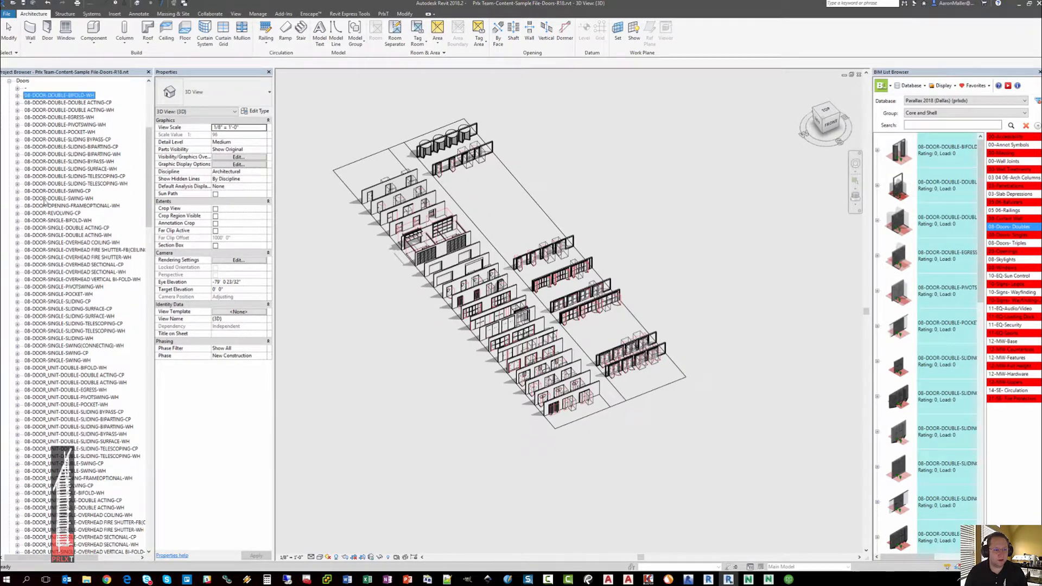
pyautogui.keyDown('shift'); pyautogui.click(51, 361); pyautogui.keyUp('shift')
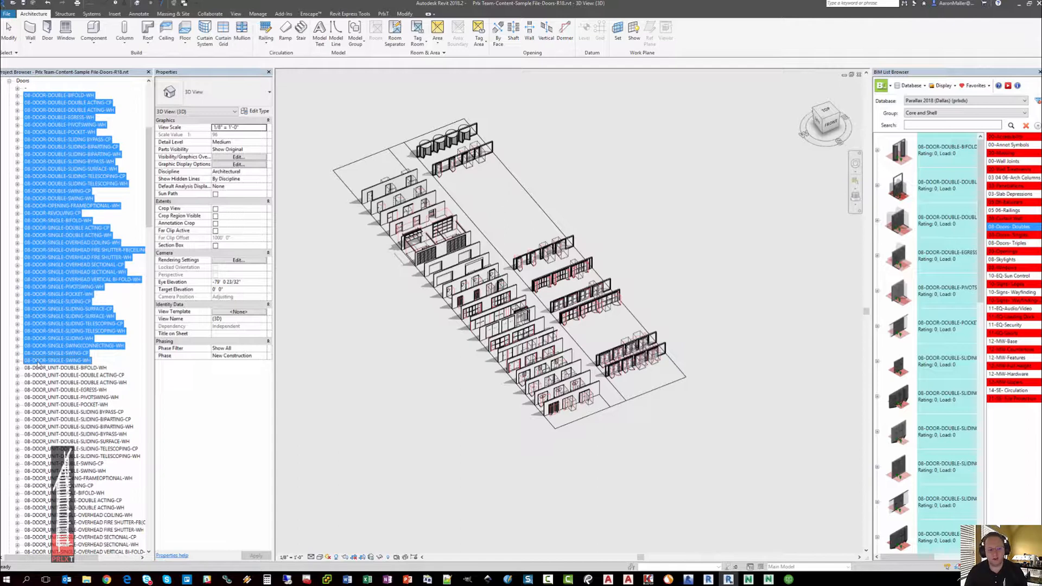
# - Select the 08-DOOR-SINGLE-SWING-WH family together with its 08-DOOR_UNIT-SINGLE-SWING-WH counterpart for comparison
pyautogui.scroll(-4, 38, 364)
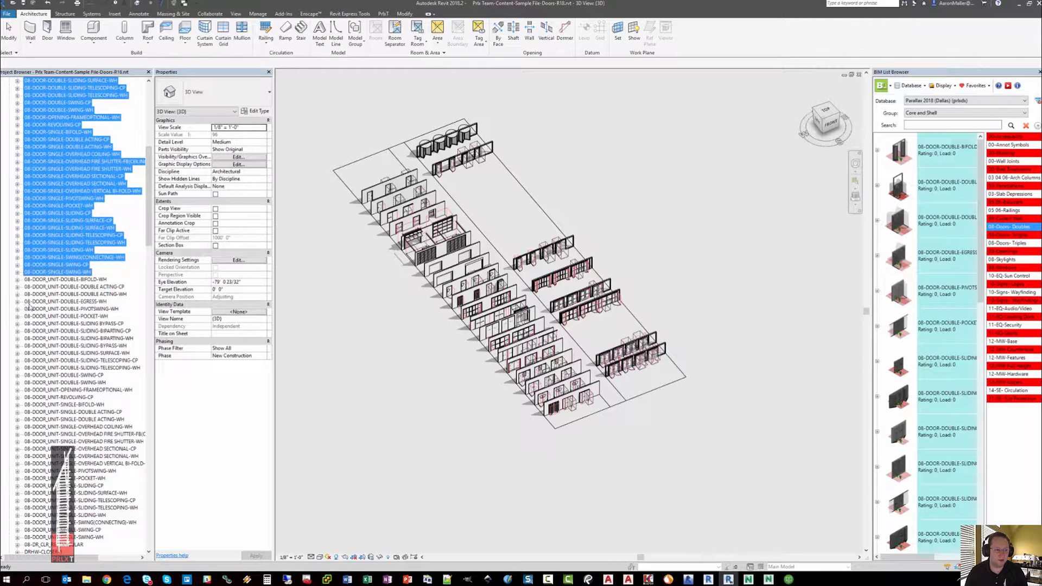
pyautogui.click(62, 269)
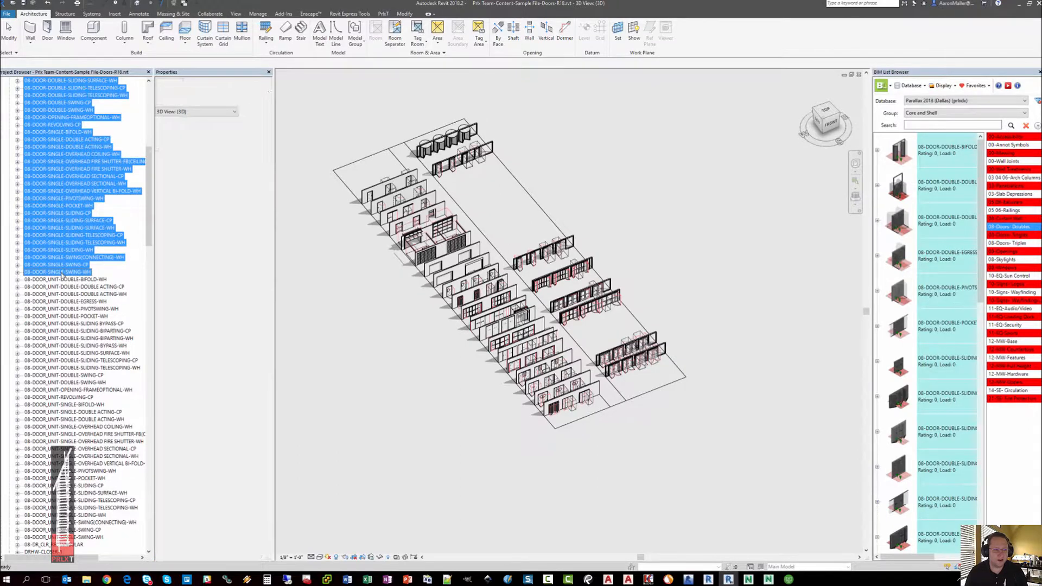
pyautogui.scroll(-3, 82, 353)
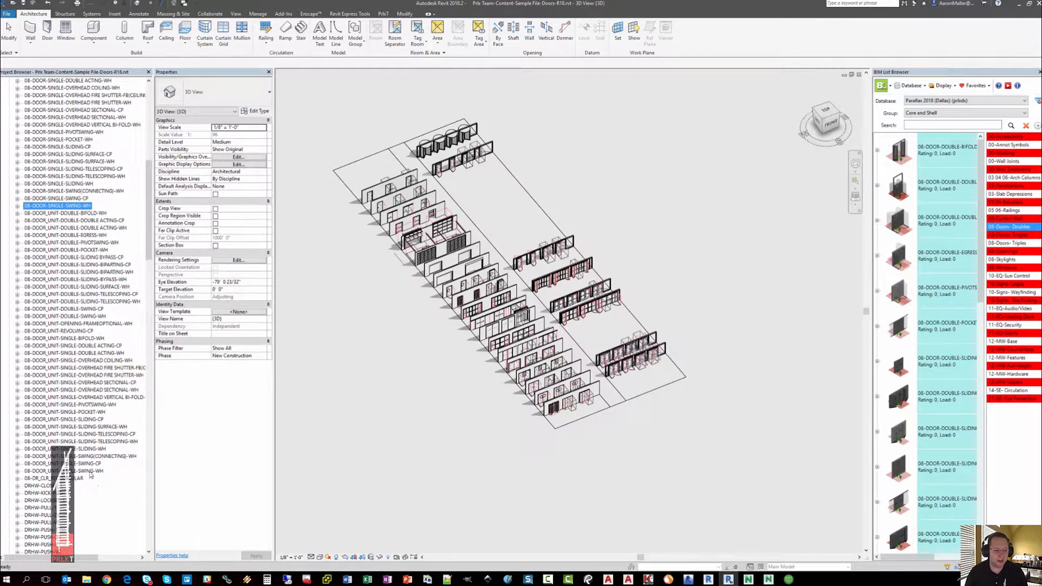
pyautogui.keyDown('ctrl'); pyautogui.click(90, 471); pyautogui.keyUp('ctrl')
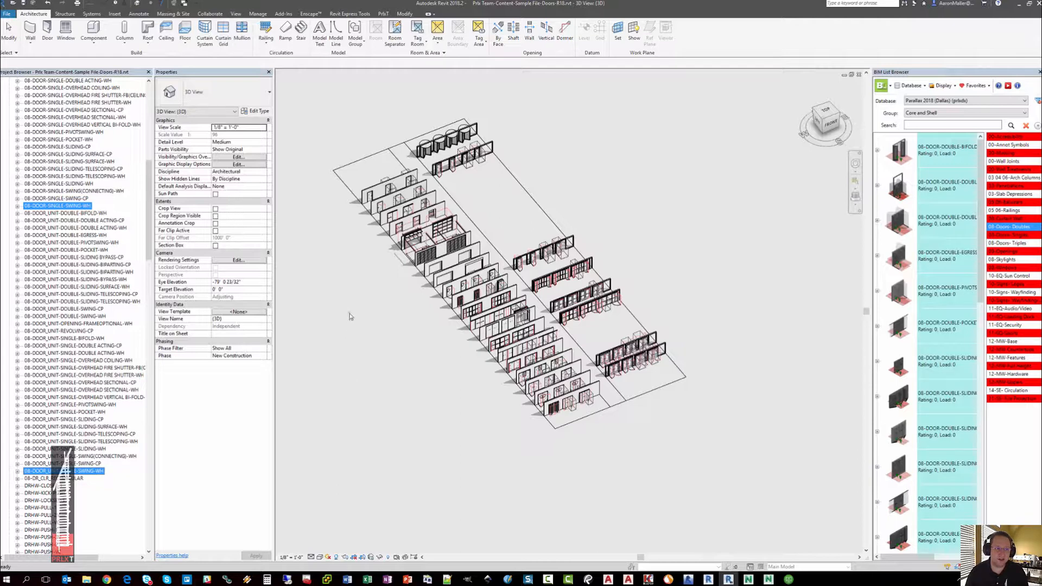
pyautogui.press('ctrl')
pyautogui.press('ctrl')
pyautogui.press('ctrl')
pyautogui.press('ctrl')
pyautogui.press('ctrl')
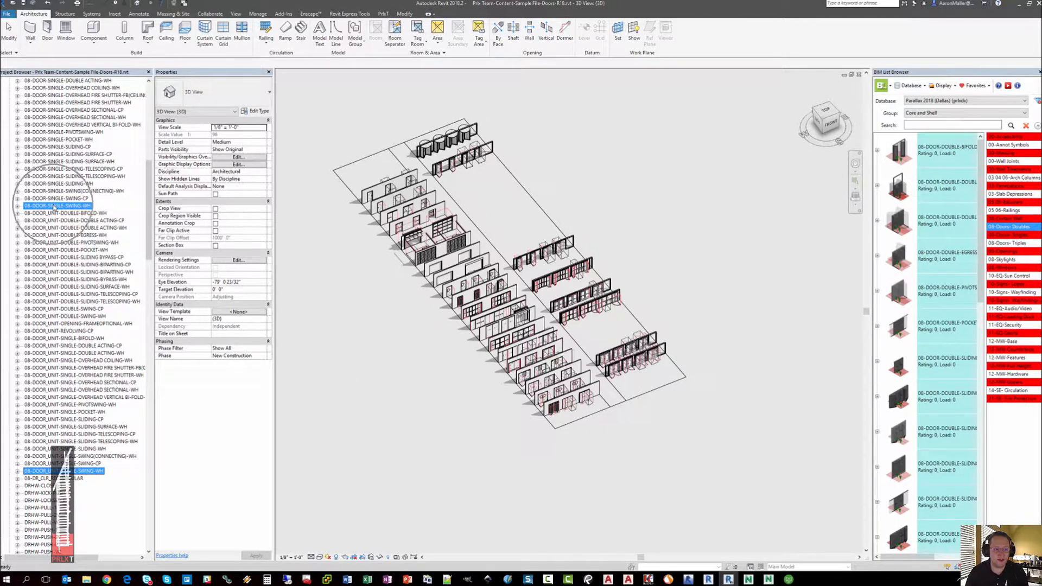
pyautogui.press('ctrl')
pyautogui.press('ctrl')
pyautogui.press('ctrl')
pyautogui.press('ctrl')
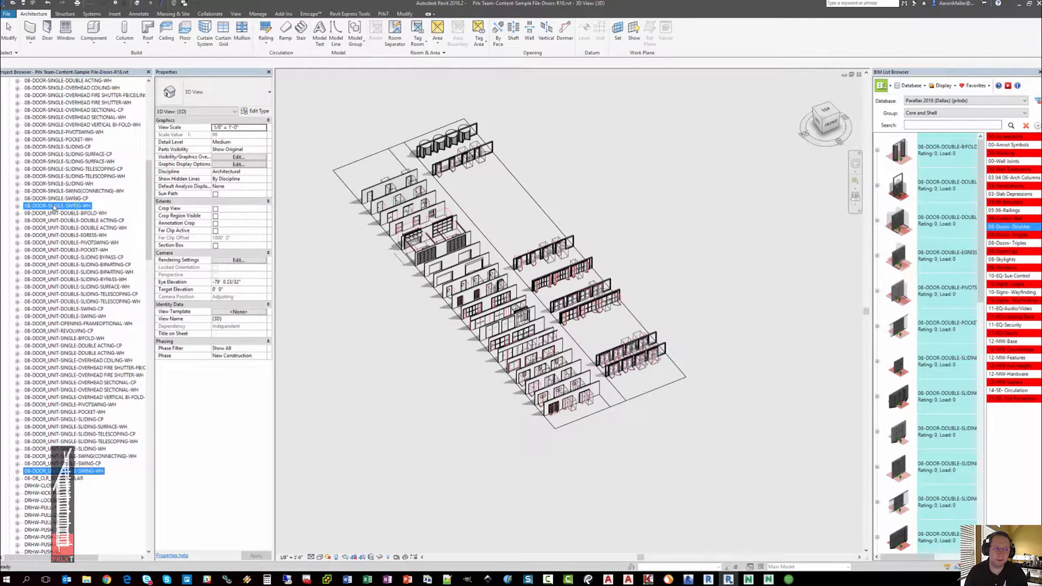
pyautogui.click(395, 299)
pyautogui.moveTo(394, 298)
pyautogui.keyDown('shift'); pyautogui.mouseDown(button='middle')
pyautogui.moveTo(400, 304)
pyautogui.moveTo(389, 294)
pyautogui.mouseUp(button='middle'); pyautogui.keyUp('shift')
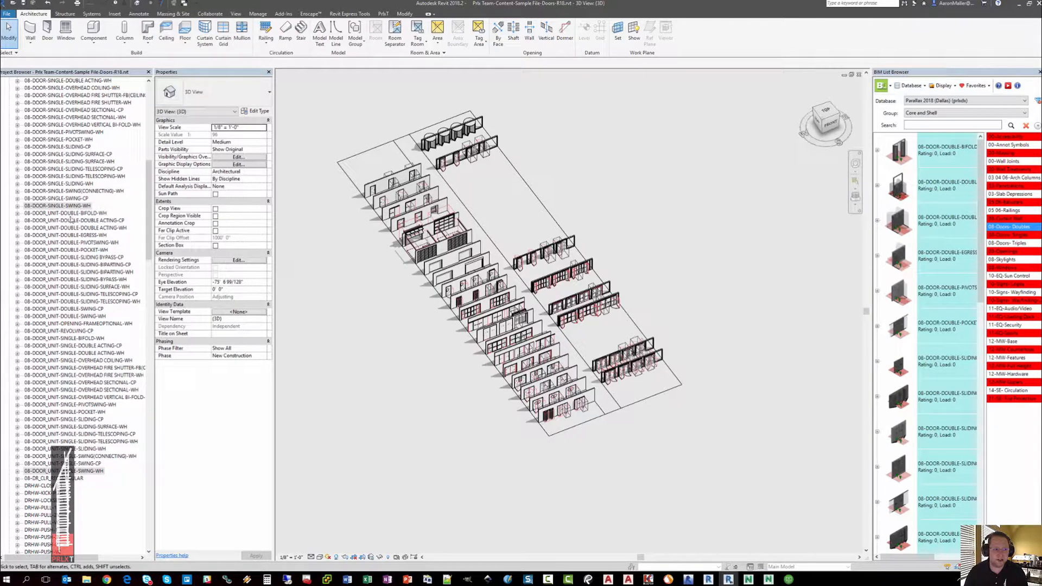
# - Locate the door hardware families and select the range from DRHW-CLOSER-1 through DRHW-PUSH-VC
pyautogui.click(40, 207)
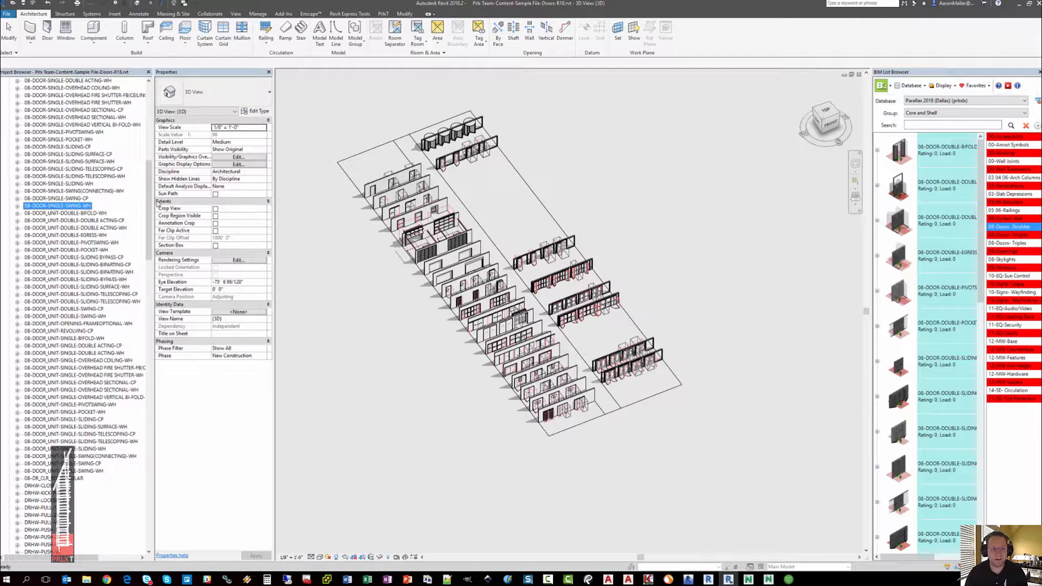
pyautogui.moveTo(152, 202); pyautogui.dragTo(154, 244)
pyautogui.scroll(-8, 146, 235)
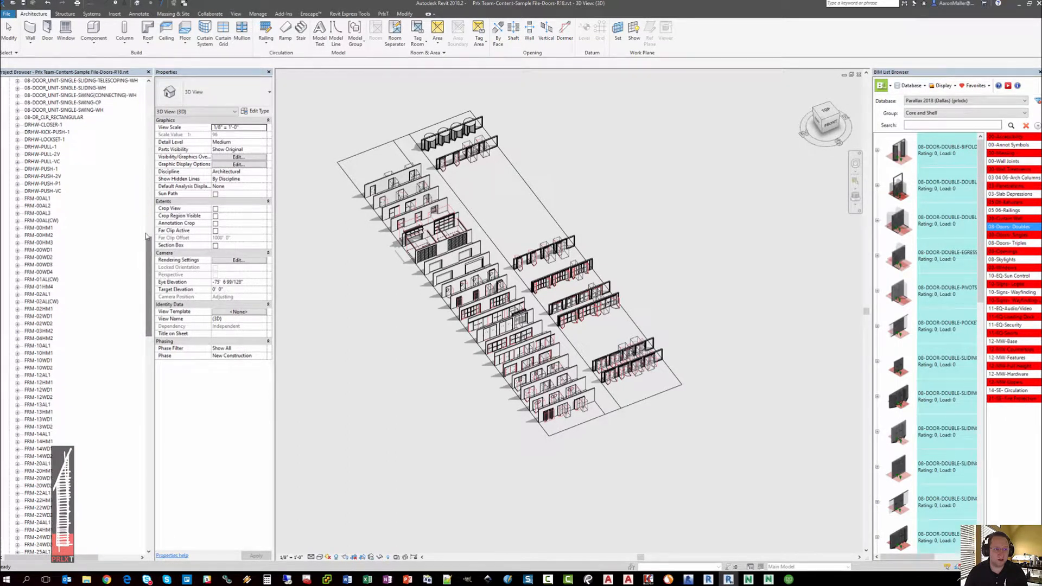
pyautogui.click(54, 126)
pyautogui.keyDown('shift'); pyautogui.click(58, 192); pyautogui.keyUp('shift')
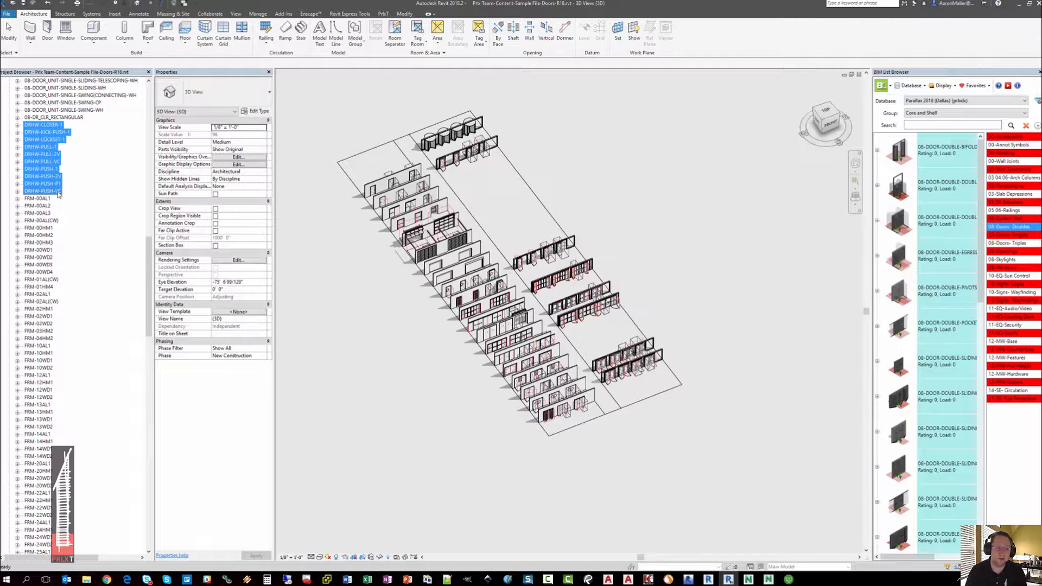
# - Select all door frame families from FRM-00AL1 through FRM-SOSO-AL(CW)
pyautogui.click(38, 199)
pyautogui.scroll(-3, 57, 281)
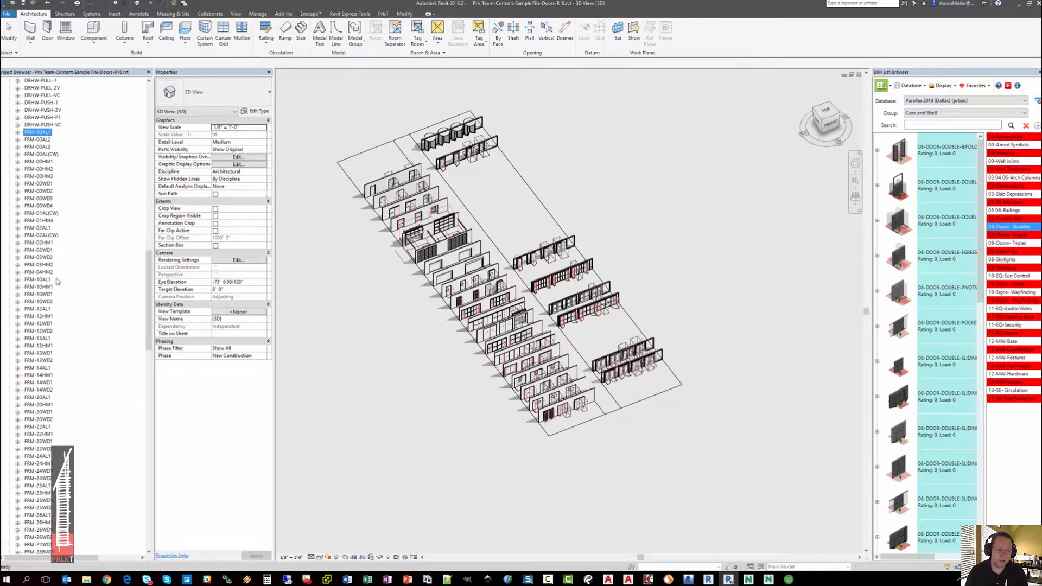
pyautogui.scroll(-10, 60, 298)
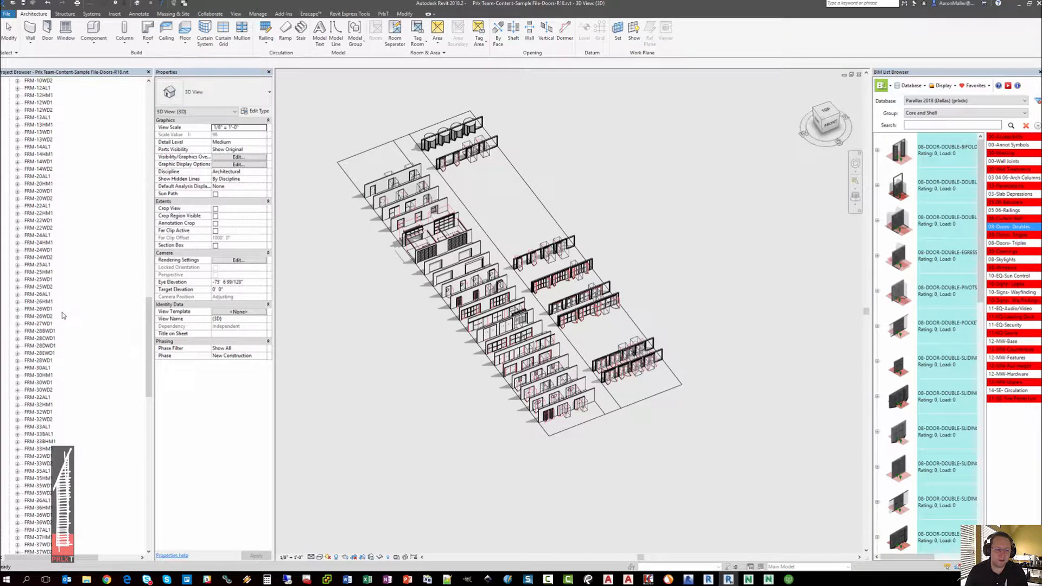
pyautogui.scroll(-12, 63, 316)
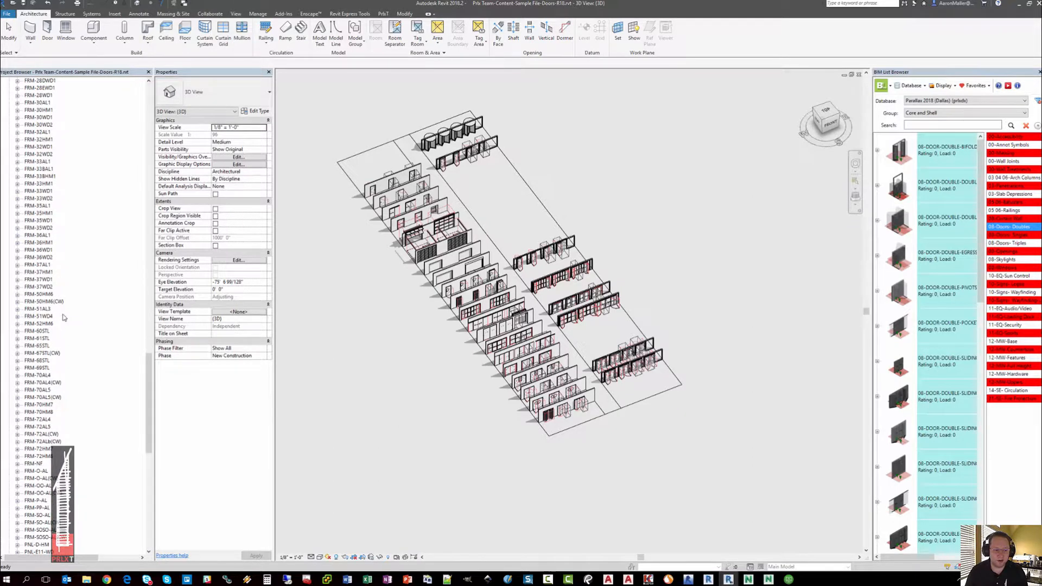
pyautogui.scroll(-7, 64, 317)
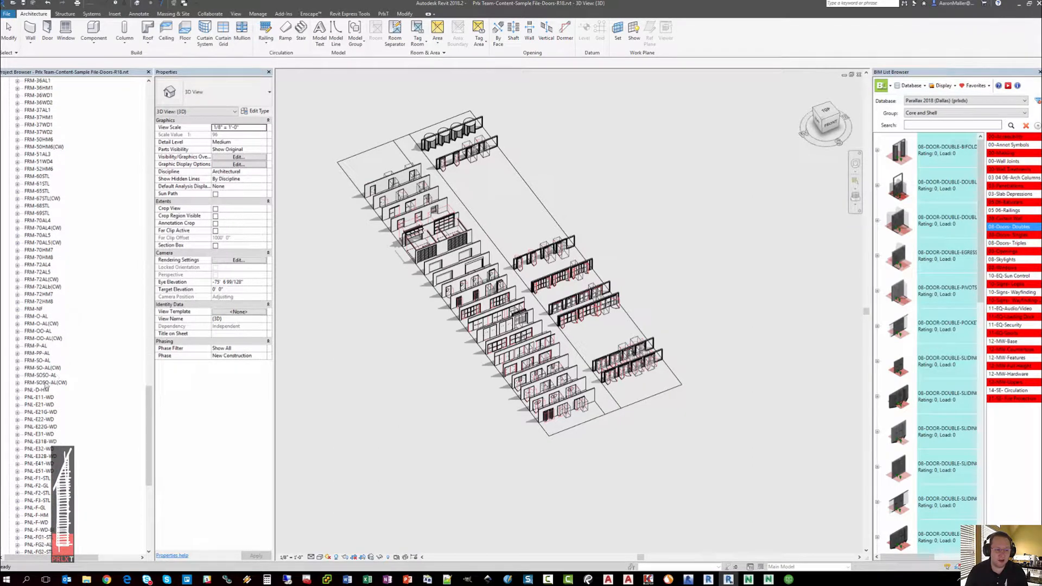
pyautogui.keyDown('shift'); pyautogui.click(46, 383); pyautogui.keyUp('shift')
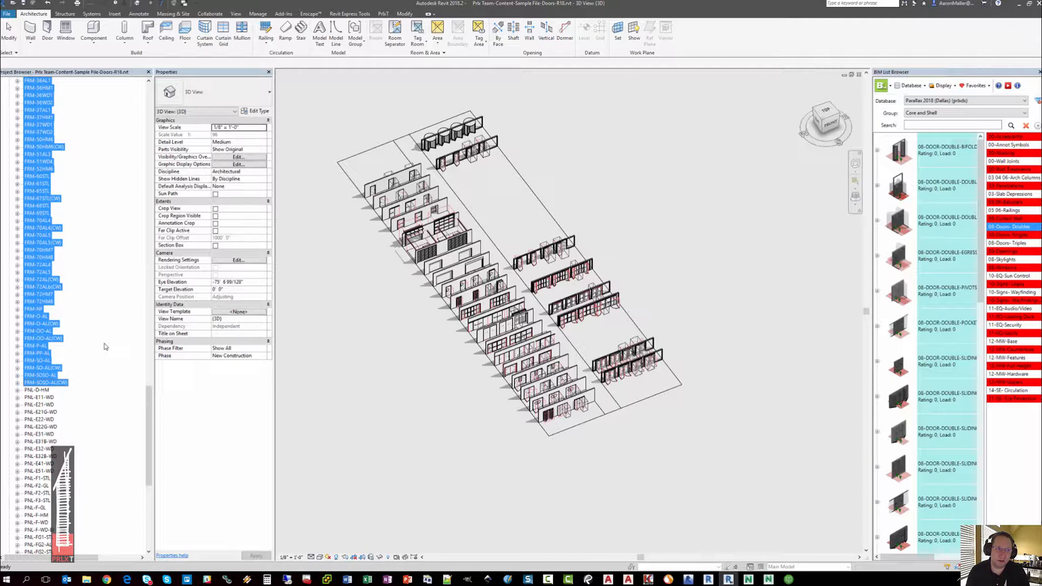
# - Inspect the properties of the connecting single-swing door in the second wall row of the 3D view, and clear the selection
pyautogui.click(106, 346)
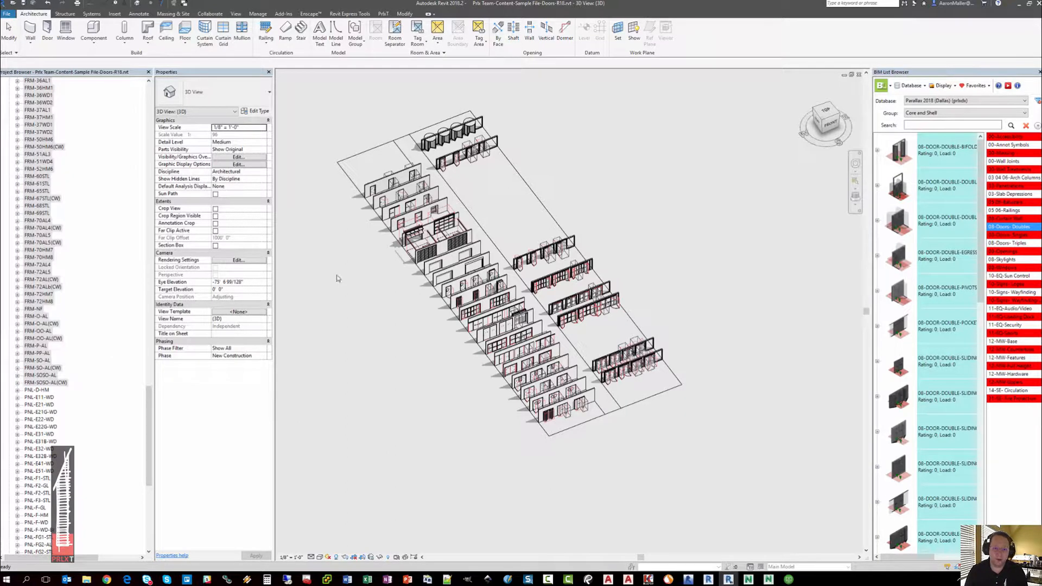
pyautogui.click(382, 202)
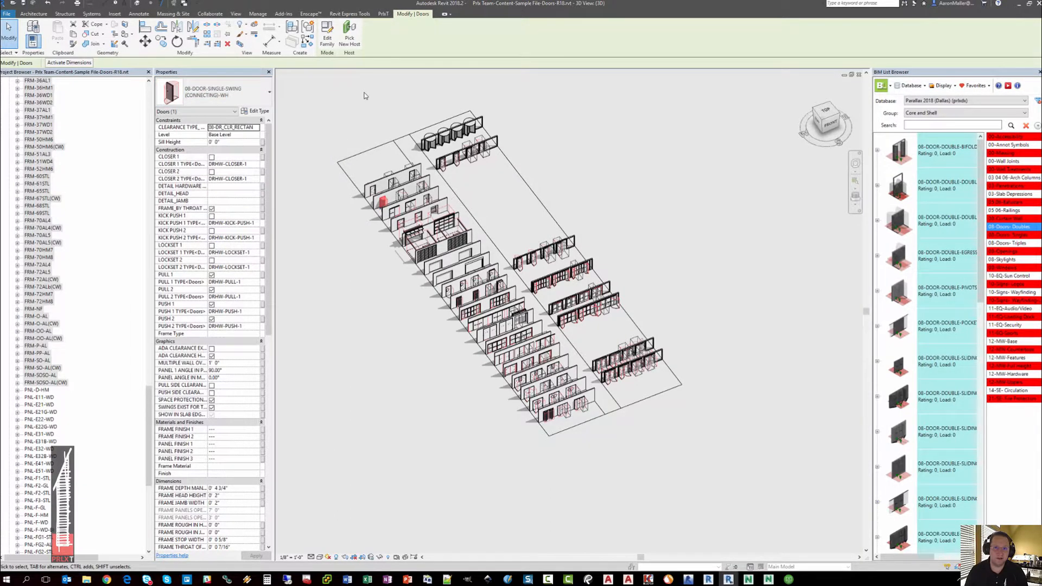
pyautogui.click(362, 145)
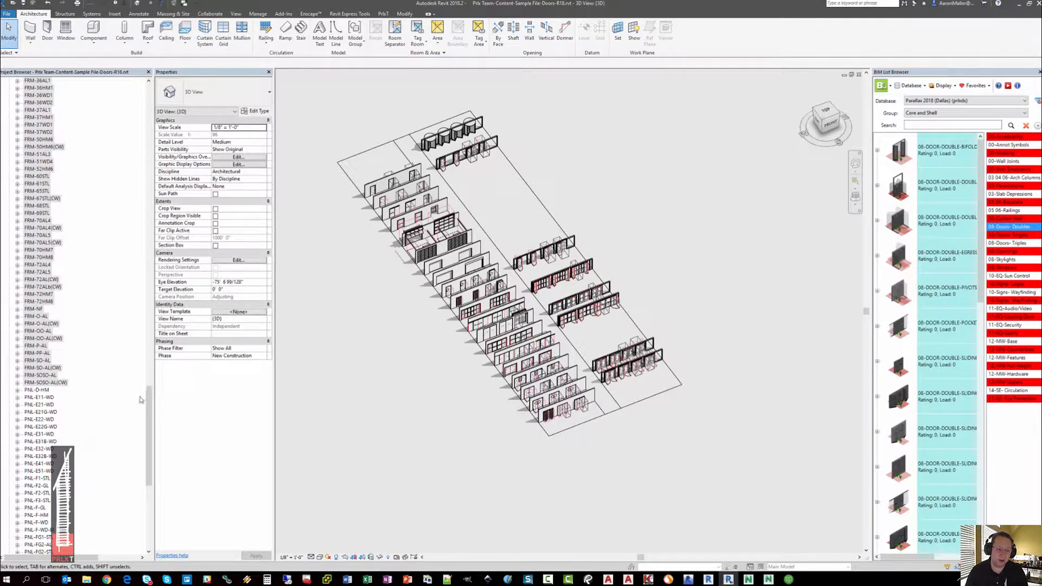
# - Expand the 08-DOOR-OPENING-FRAMEOPTIONAL-WH family and show the properties of its FRAME- FRM-00HM2 type
pyautogui.moveTo(150, 391); pyautogui.dragTo(170, 183)
pyautogui.scroll(7, 97, 173)
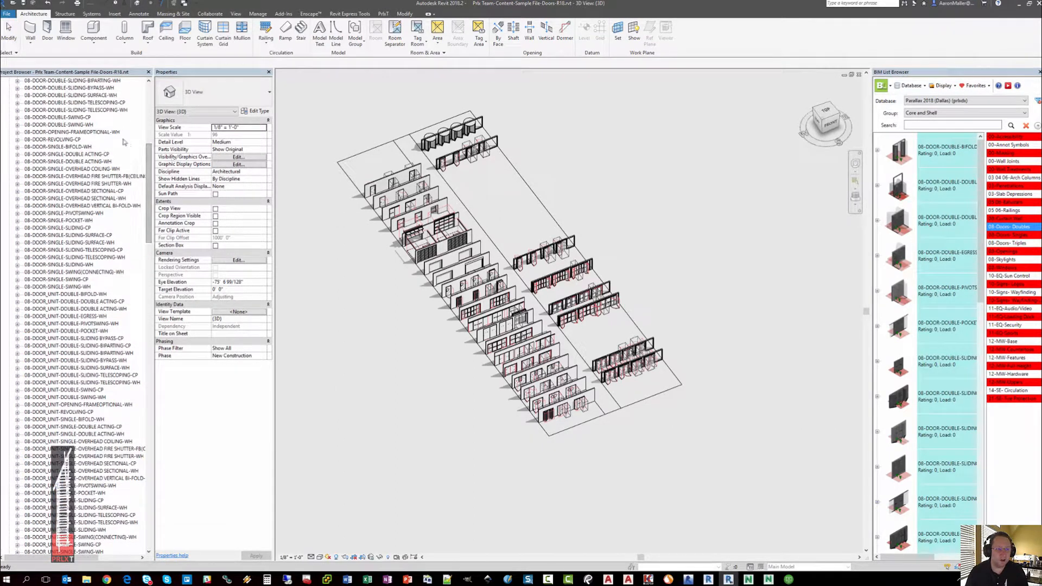
pyautogui.scroll(1, 97, 173)
pyautogui.click(105, 163)
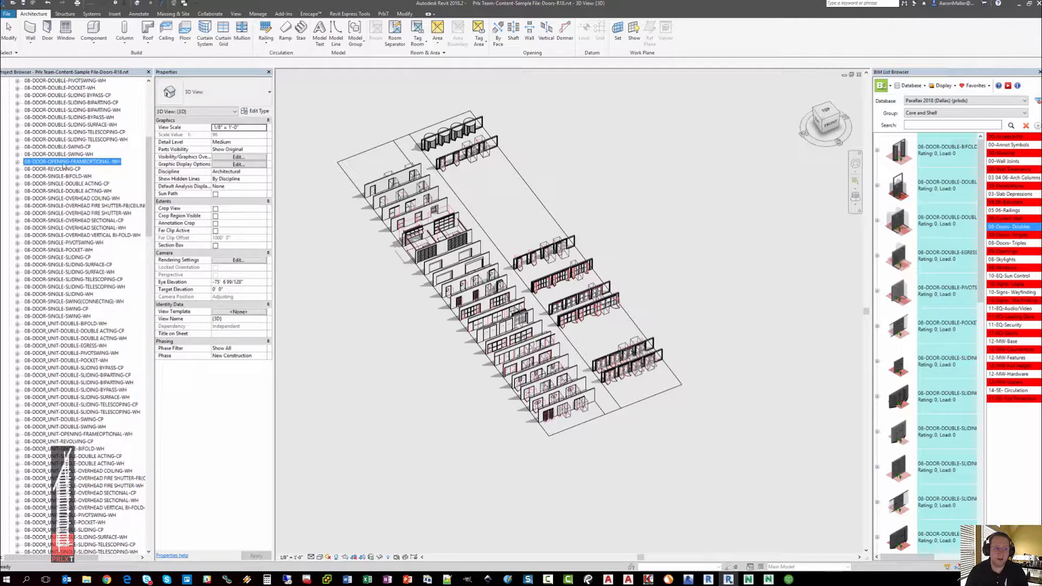
pyautogui.click(17, 162)
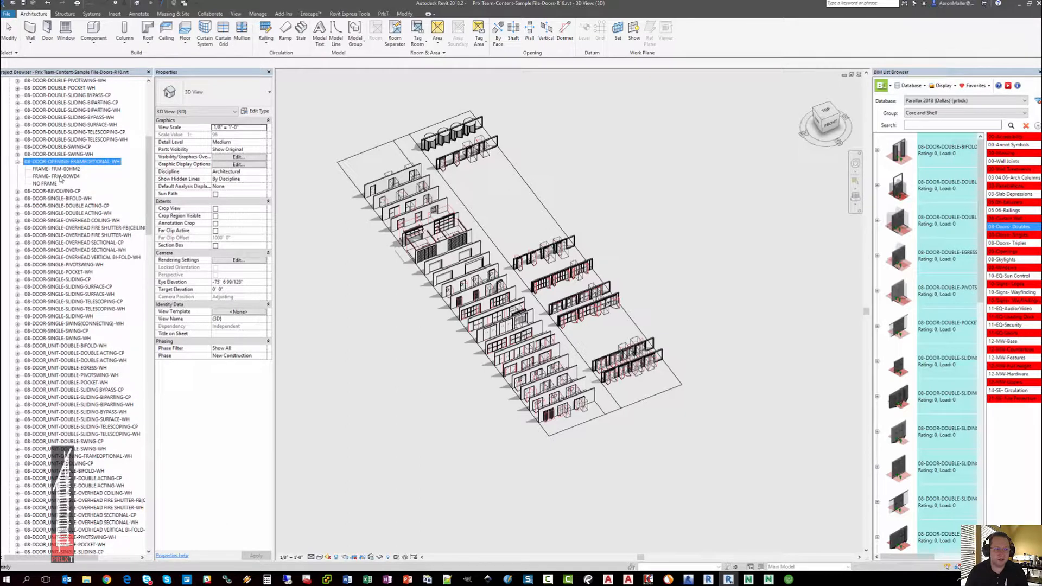
pyautogui.click(57, 169)
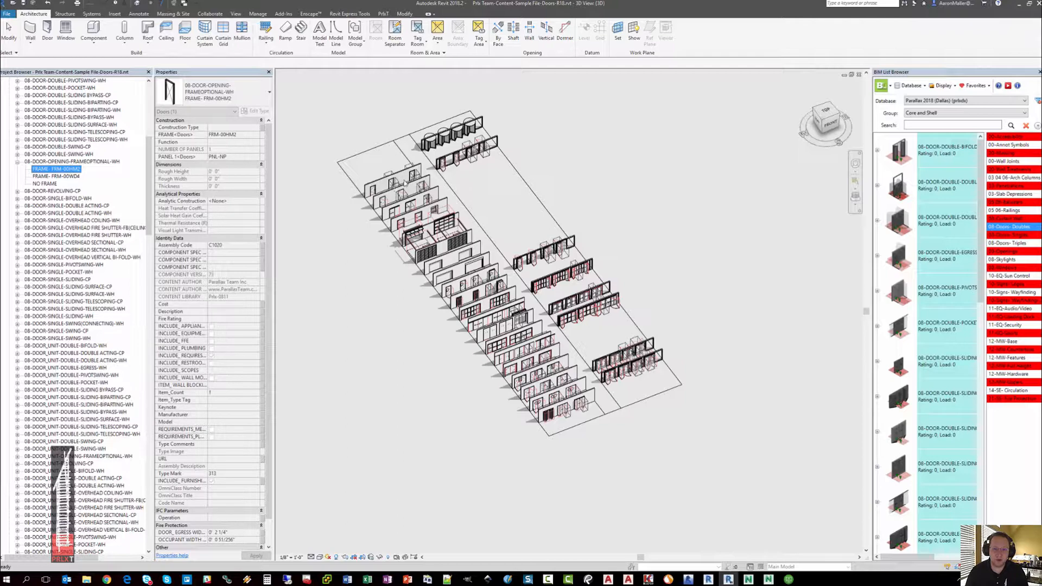
# - Inspect the properties of the existing FRAME- FRM-00HM2 opening in the 3D view without placing another door
pyautogui.moveTo(405, 184); pyautogui.dragTo(405, 184)
pyautogui.scroll(5, 406, 181)
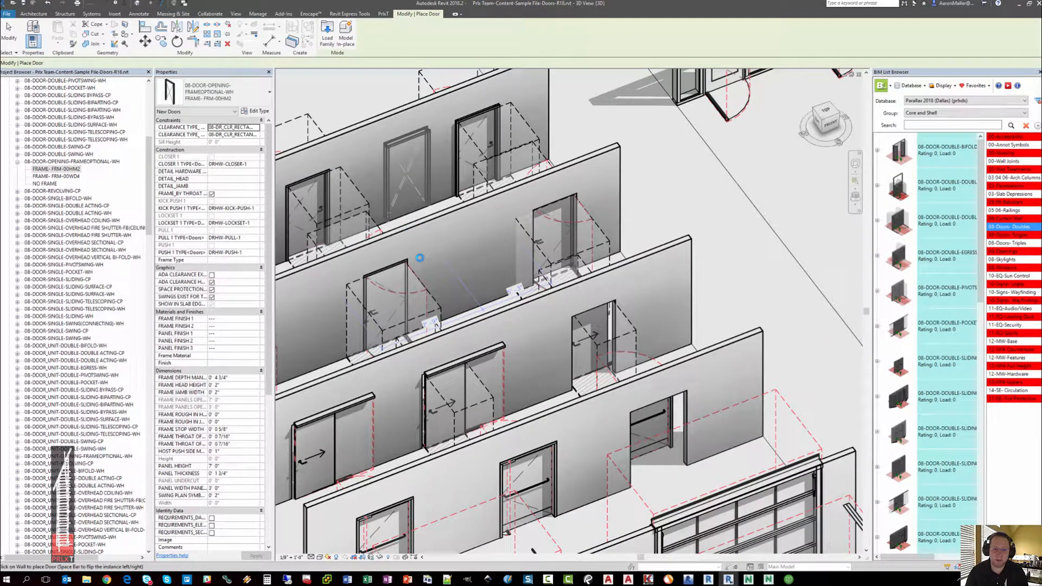
pyautogui.click(396, 203)
pyautogui.press('Escape')
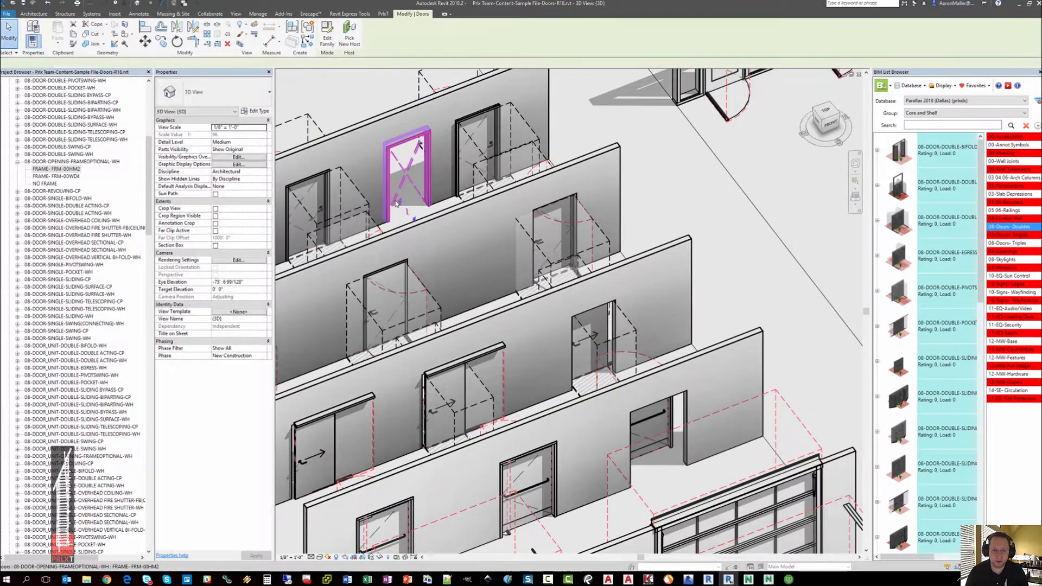
pyautogui.click(397, 202)
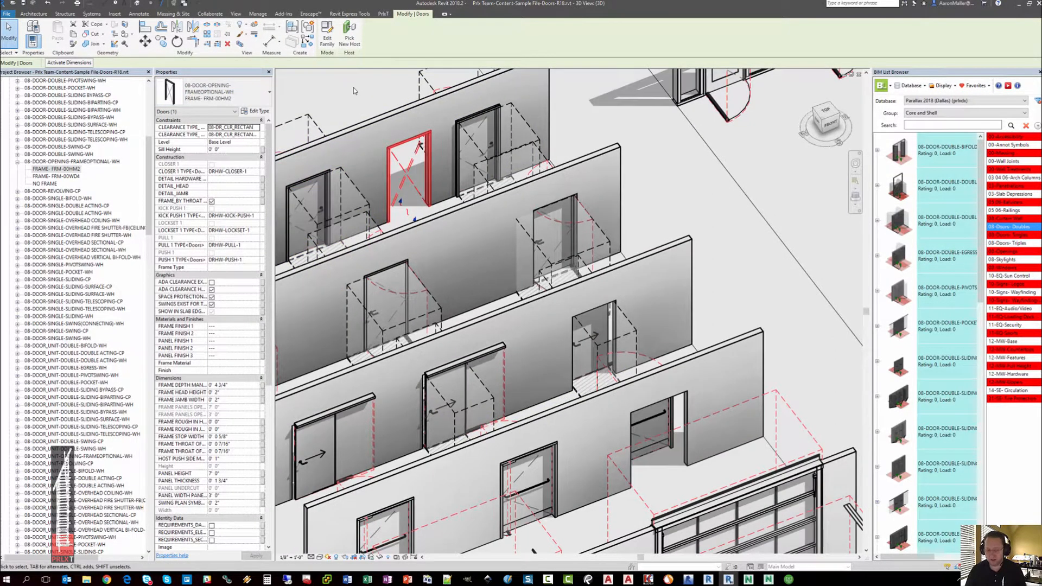
pyautogui.press('Escape')
pyautogui.scroll(-6, 412, 185)
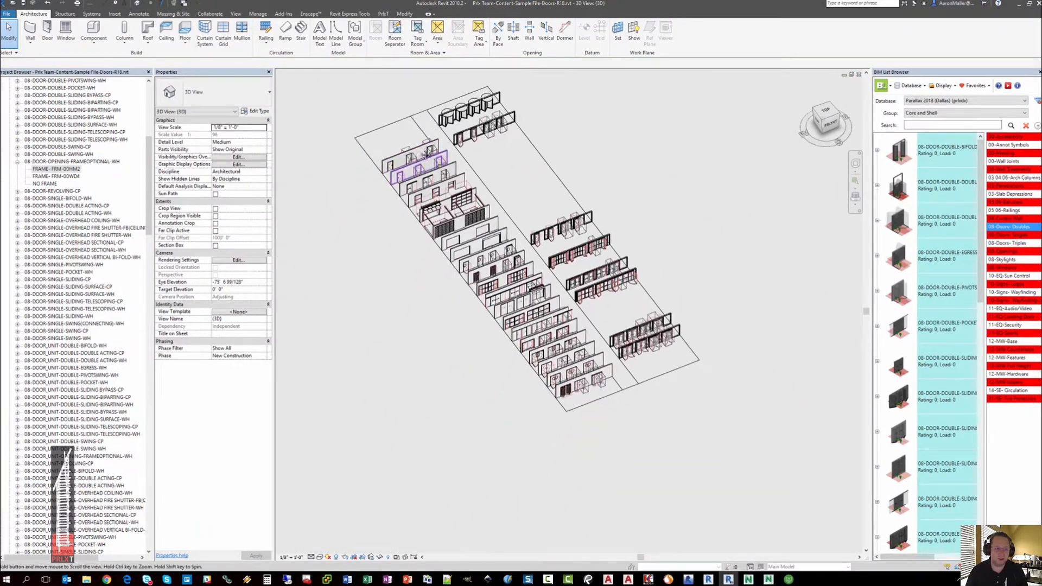
# - Return to the door frame families and select the full range from FRM-00AL1 through FRM-SOSO-AL(CW) again
pyautogui.moveTo(149, 165); pyautogui.dragTo(158, 263)
pyautogui.click(45, 231)
pyautogui.scroll(-6, 75, 318)
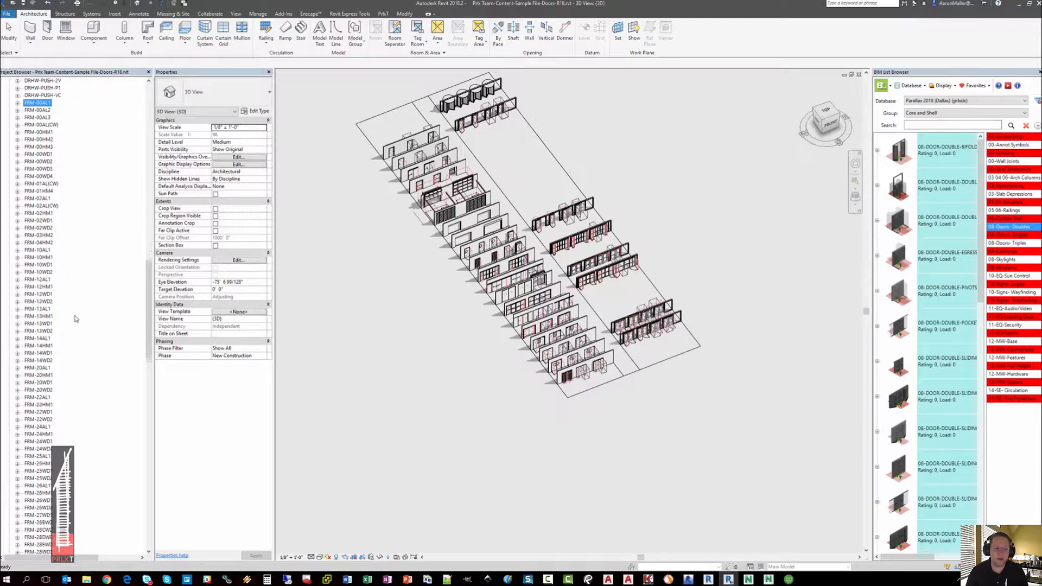
pyautogui.scroll(-13, 75, 318)
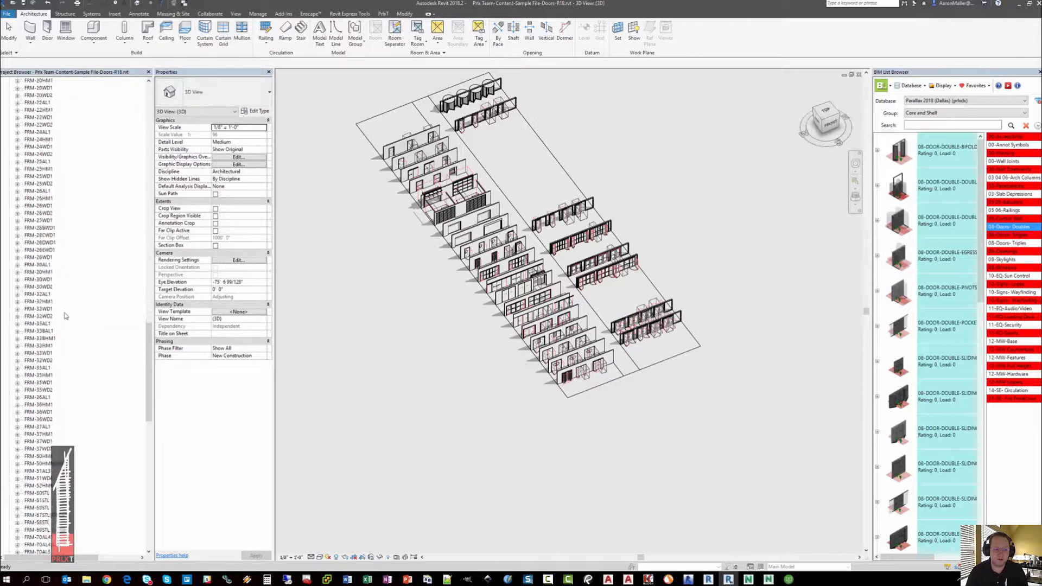
pyautogui.scroll(-13, 66, 316)
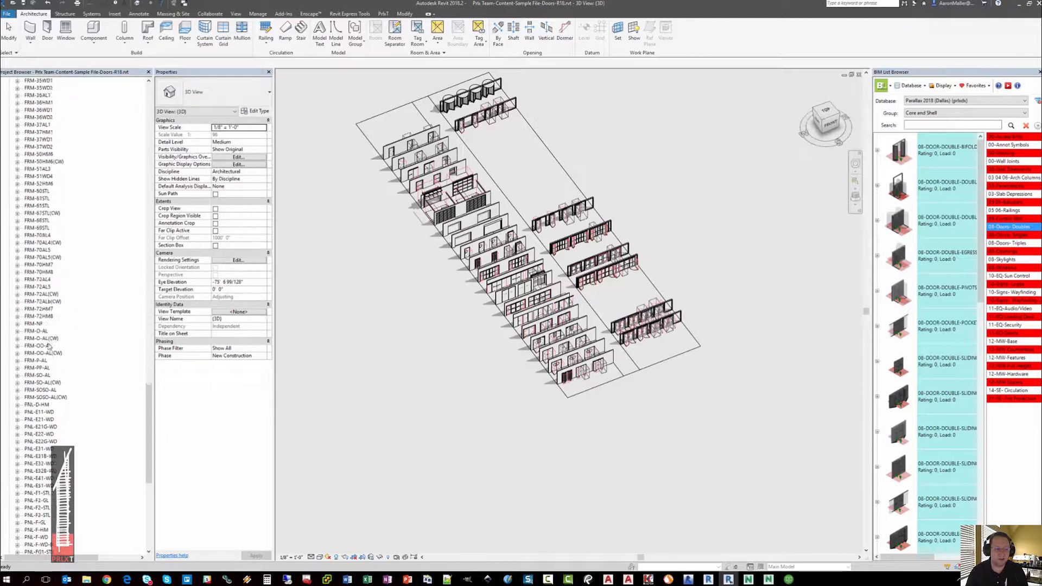
pyautogui.keyDown('shift'); pyautogui.click(45, 398); pyautogui.keyUp('shift')
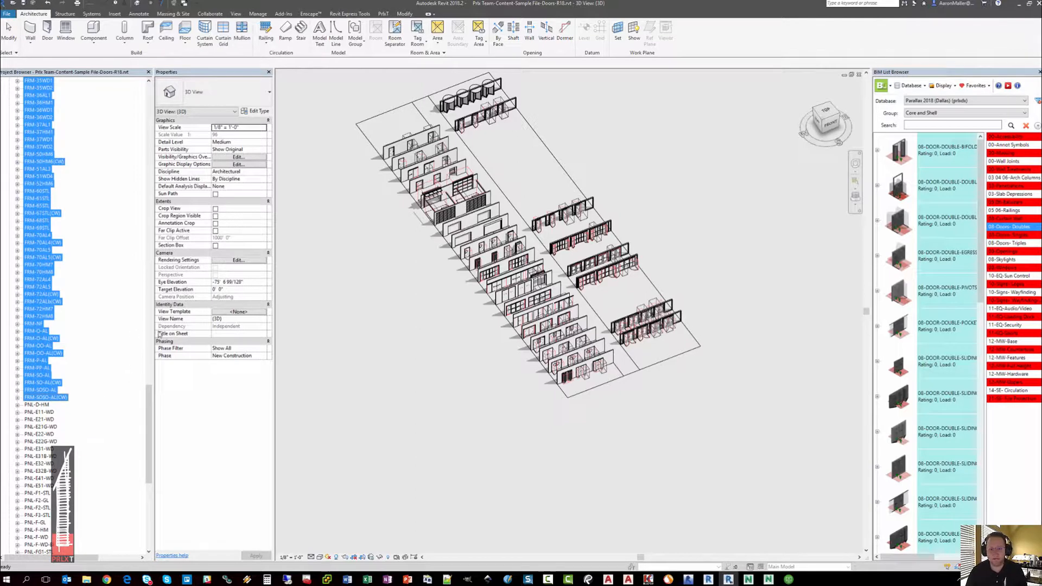
# - Select the panel families from PNL-D-HM through PNL-X-AL, and inspect the connecting single-swing door in the second wall row
pyautogui.moveTo(150, 395); pyautogui.dragTo(150, 441)
pyautogui.click(44, 191)
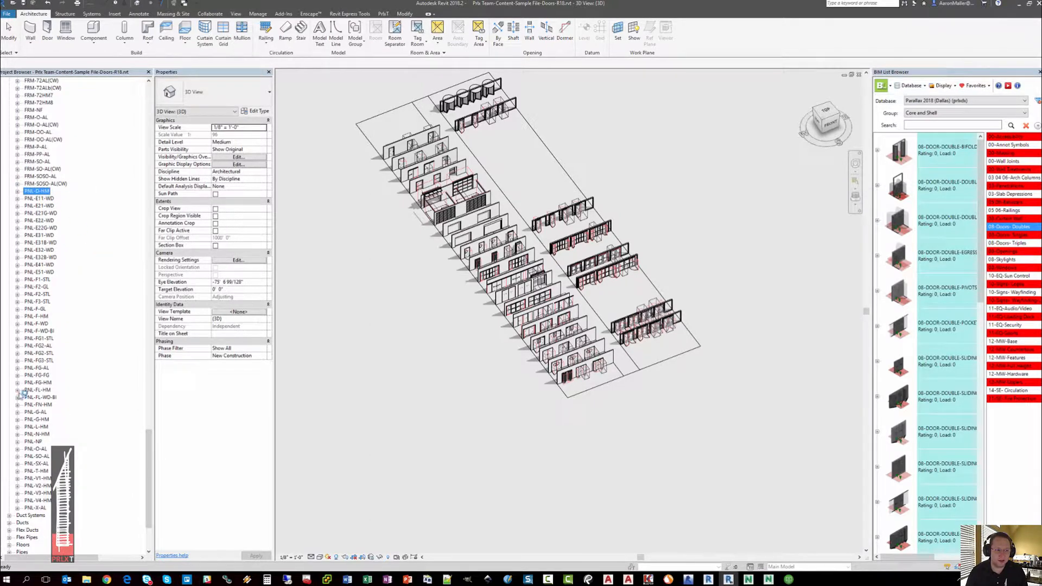
pyautogui.keyDown('shift'); pyautogui.click(40, 508); pyautogui.keyUp('shift')
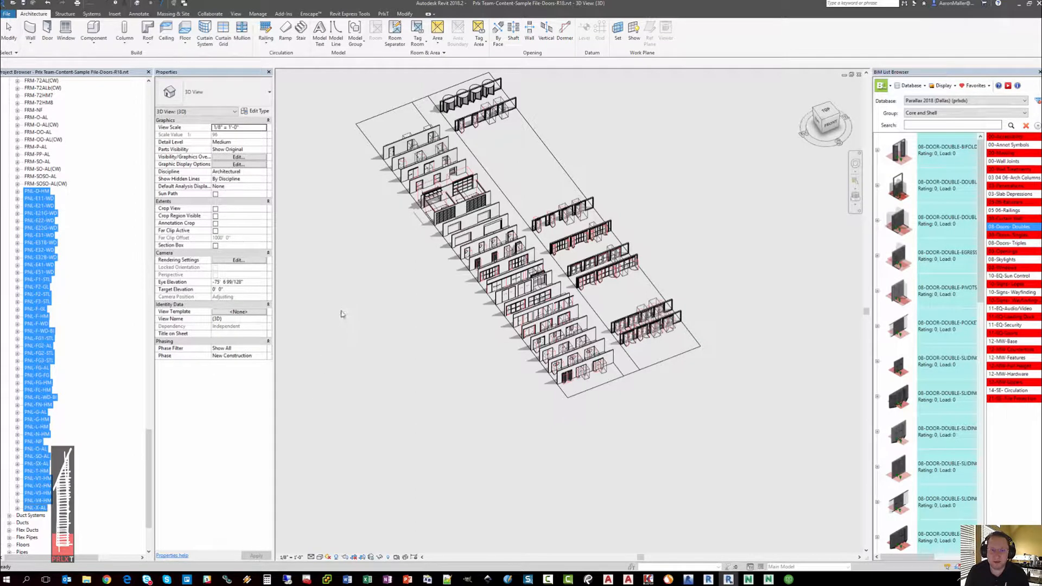
pyautogui.click(406, 166)
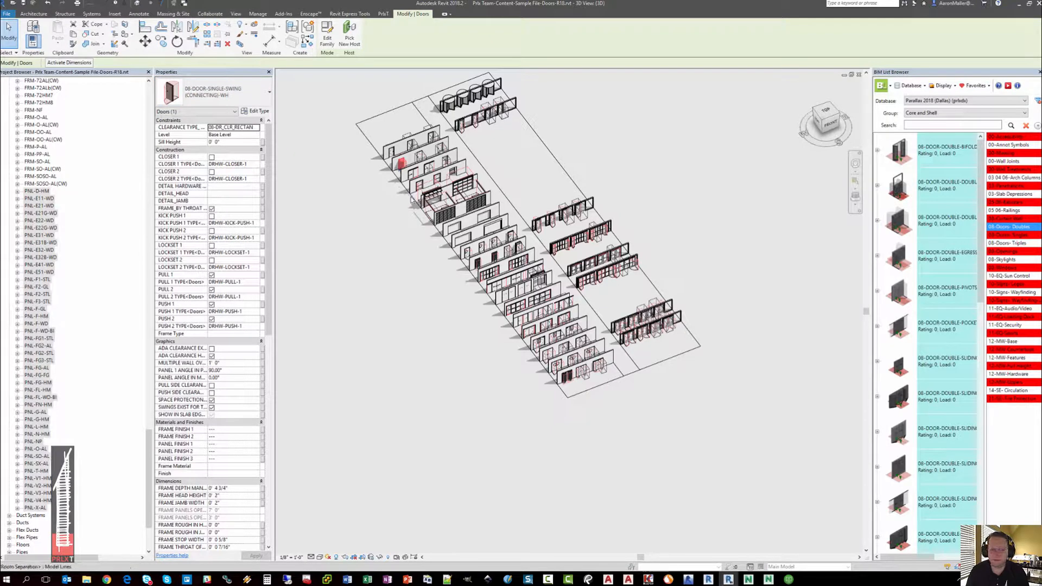
pyautogui.click(365, 211)
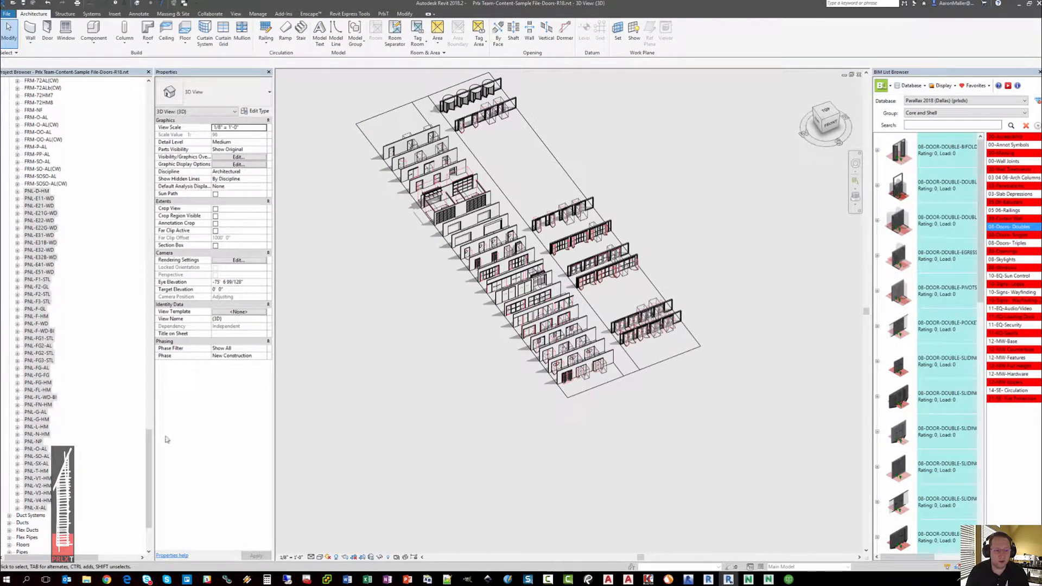
# - Widen the Project Browser and select the architecture door schedules from CORE AND SHELL through UNITS
pyautogui.moveTo(150, 441); pyautogui.dragTo(154, 92)
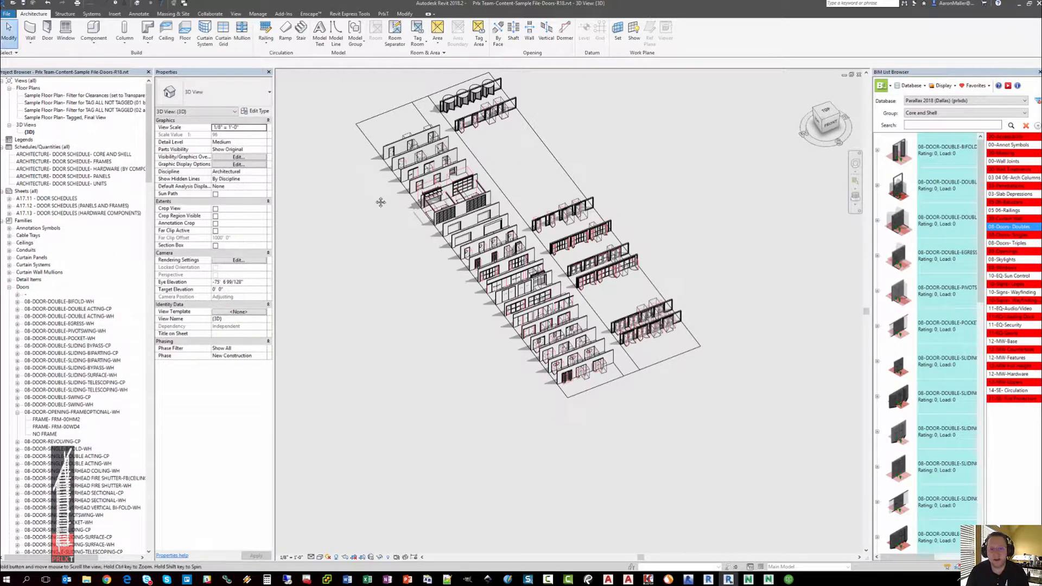
pyautogui.moveTo(381, 202); pyautogui.dragTo(384, 253, button='middle')
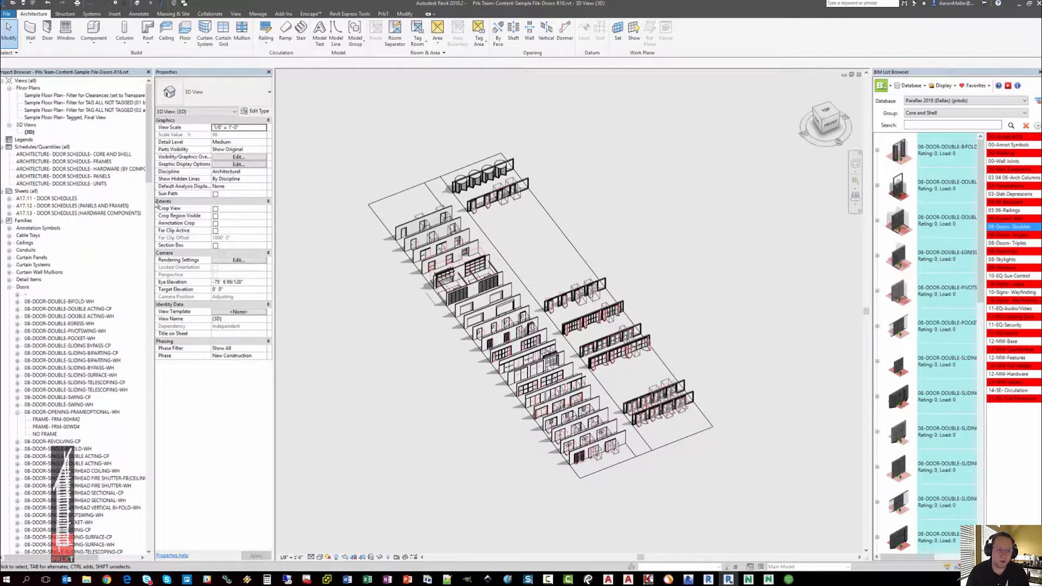
pyautogui.moveTo(156, 206); pyautogui.dragTo(203, 207)
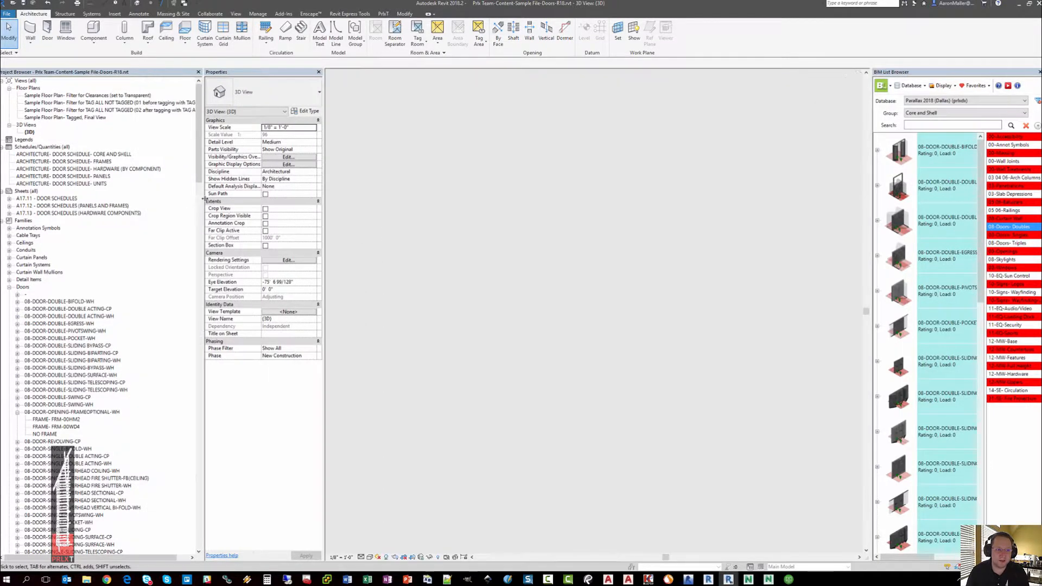
pyautogui.click(103, 154)
pyautogui.keyDown('shift'); pyautogui.click(100, 185); pyautogui.keyUp('shift')
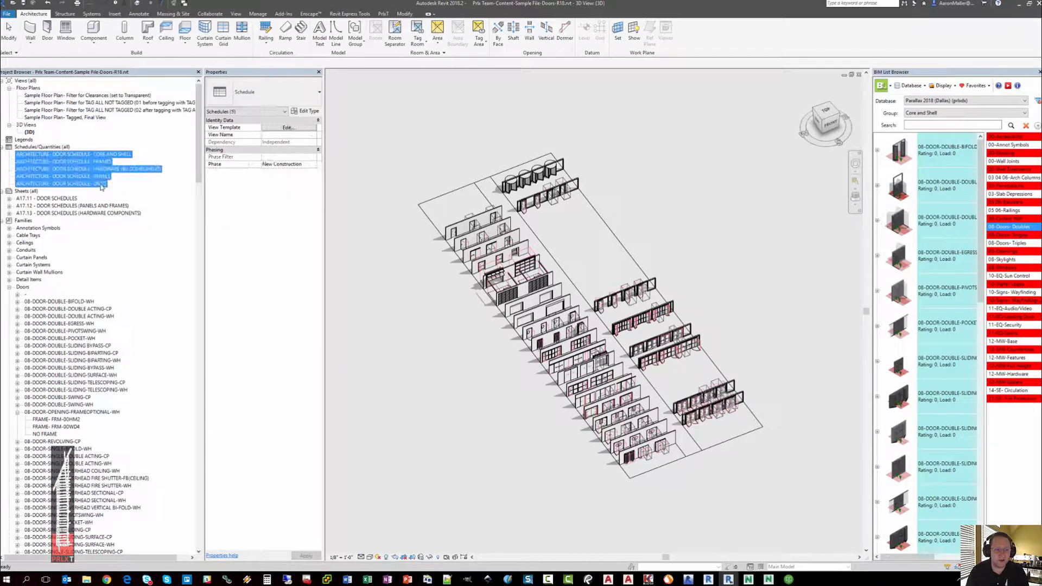
pyautogui.click(384, 150)
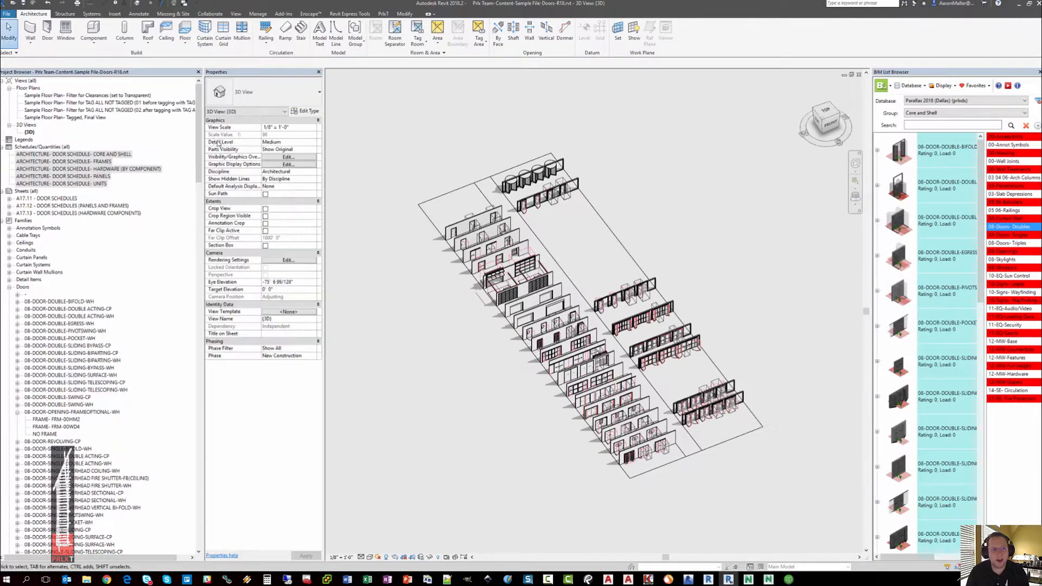
# - Open the Sample Floor Plan- Filter for Clearances (set to Transparent) view and examine the door clearances around rooms 125 to 128
pyautogui.click(106, 96)
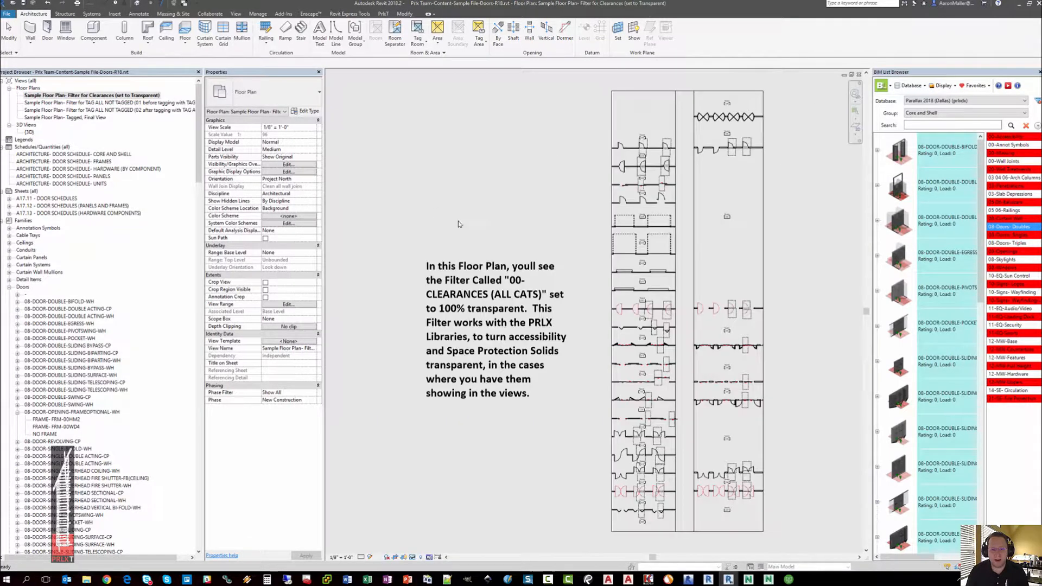
pyautogui.moveTo(563, 181); pyautogui.dragTo(500, 187, button='middle')
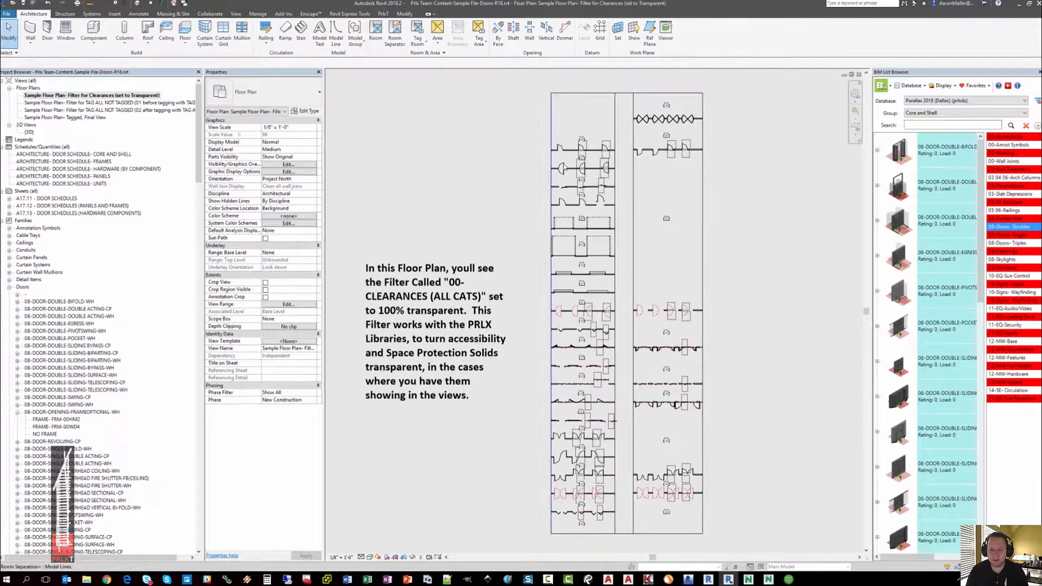
pyautogui.scroll(7, 594, 163)
pyautogui.scroll(2, 593, 163)
pyautogui.moveTo(549, 210); pyautogui.dragTo(514, 242, button='middle')
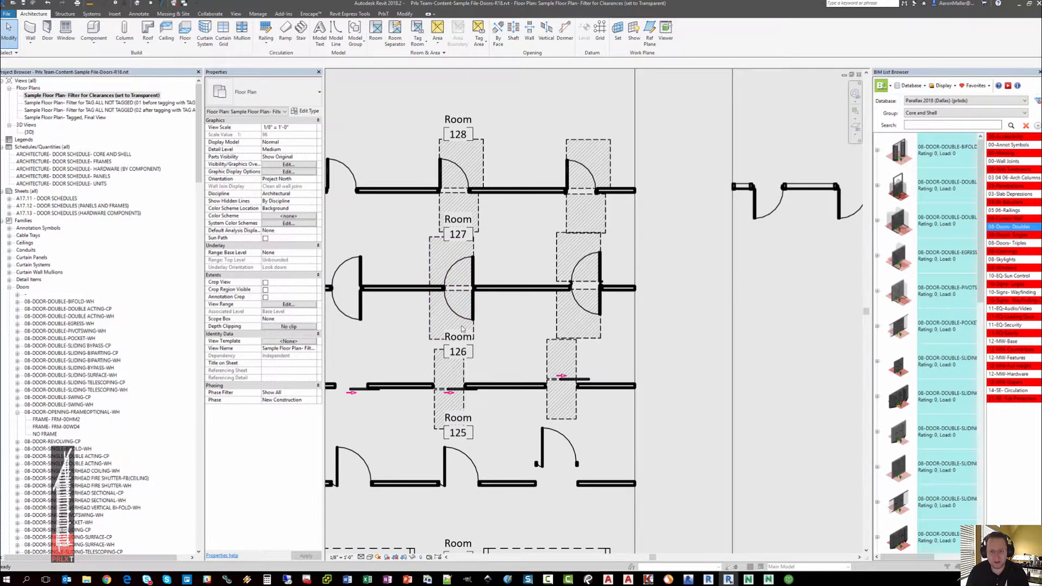
# - Show the floor plan's visibility/graphics filters and go through them from 00-CLEARANCES (ALL CATS) to DOORS-FIRE RATING-180
pyautogui.press('v')
pyautogui.press('v')
pyautogui.click(468, 119)
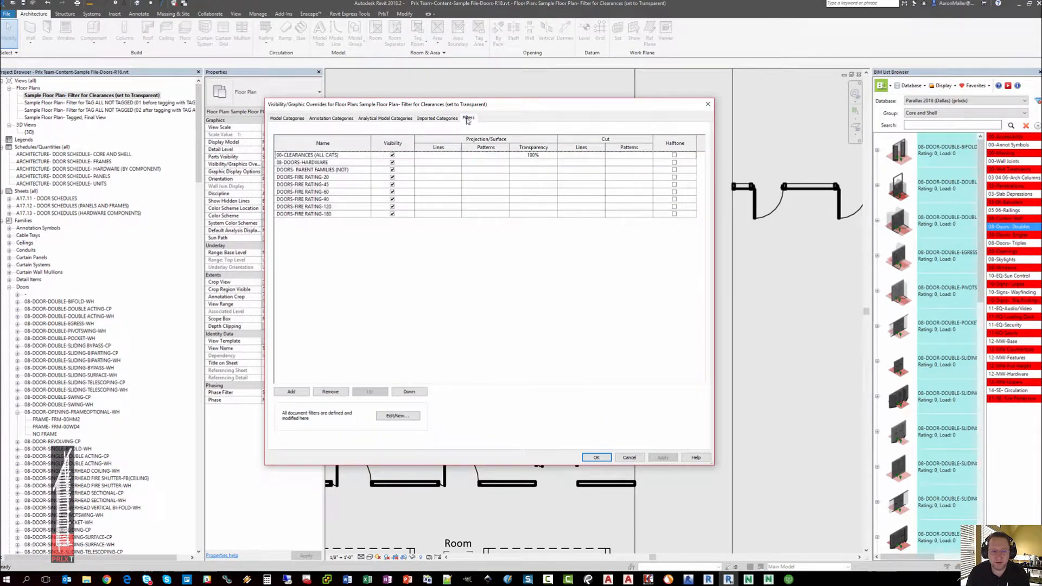
pyautogui.click(357, 156)
pyautogui.click(358, 163)
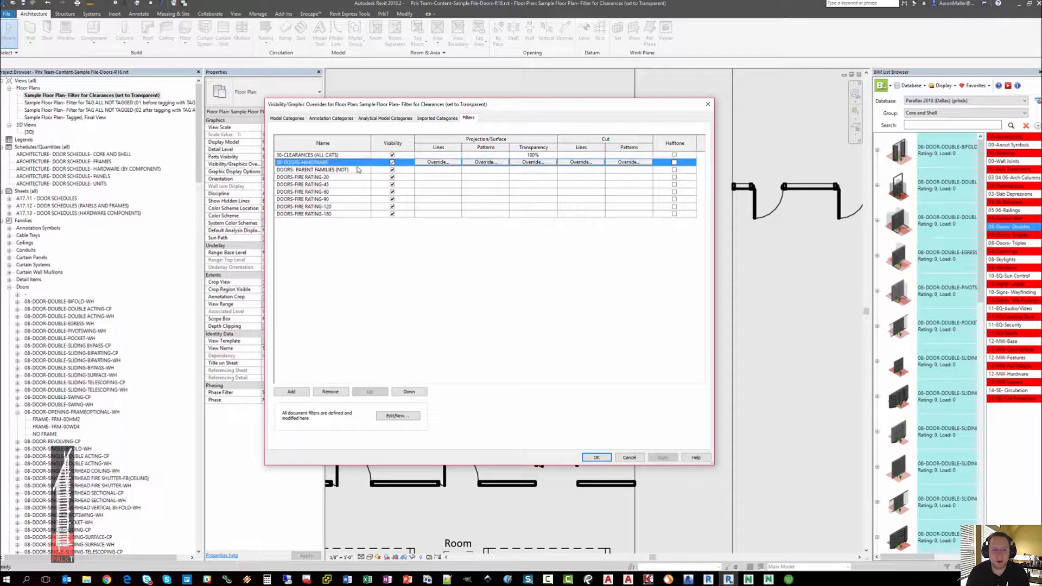
pyautogui.click(359, 170)
pyautogui.click(361, 177)
pyautogui.click(360, 184)
pyautogui.click(361, 192)
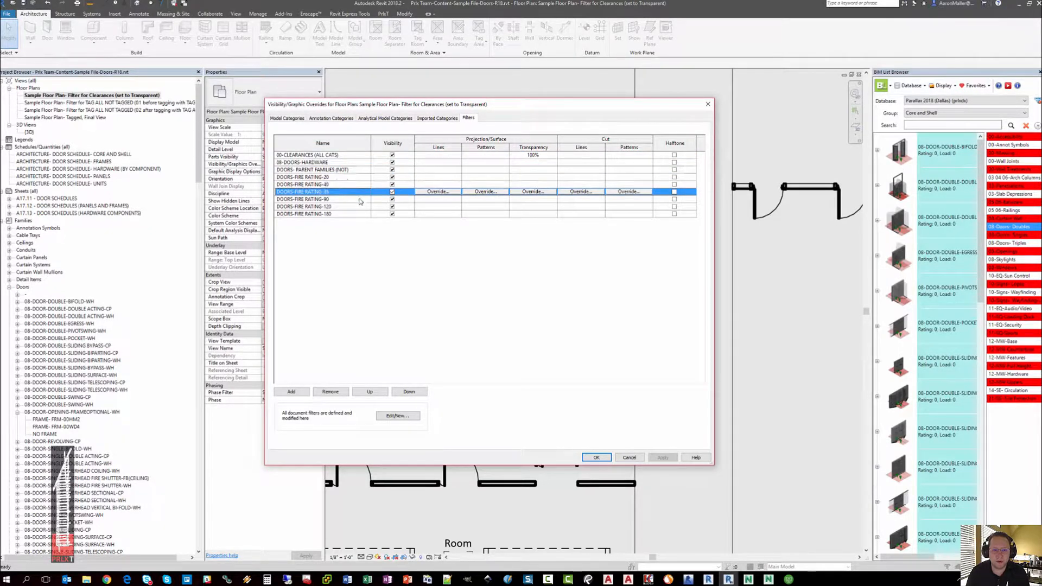
pyautogui.click(360, 199)
pyautogui.click(359, 206)
pyautogui.click(357, 215)
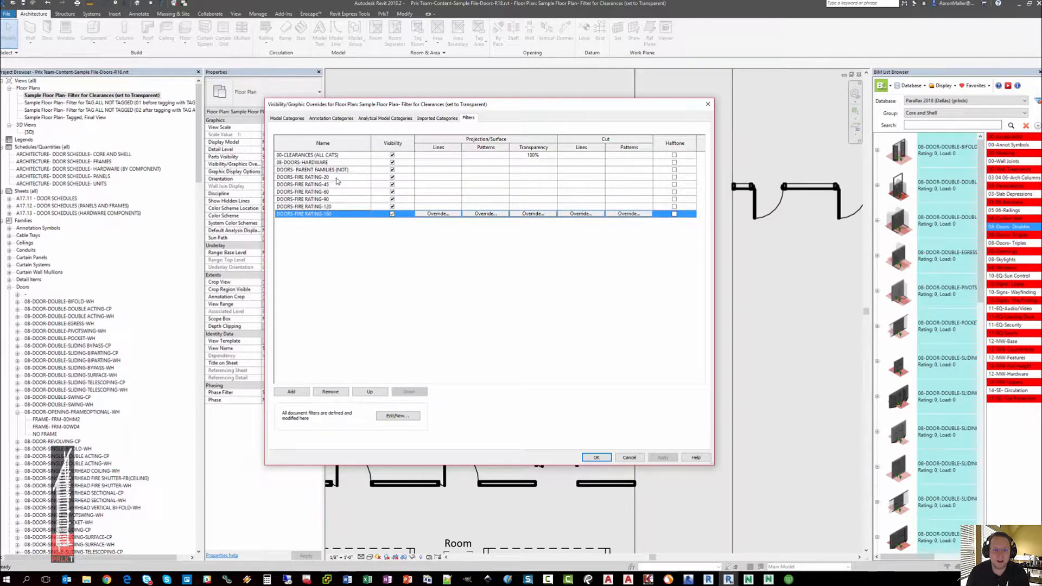
# - Review the fire rating, parent families, hardware and clearances filters and the clearances transparency override, and close the visibility settings
pyautogui.click(336, 178)
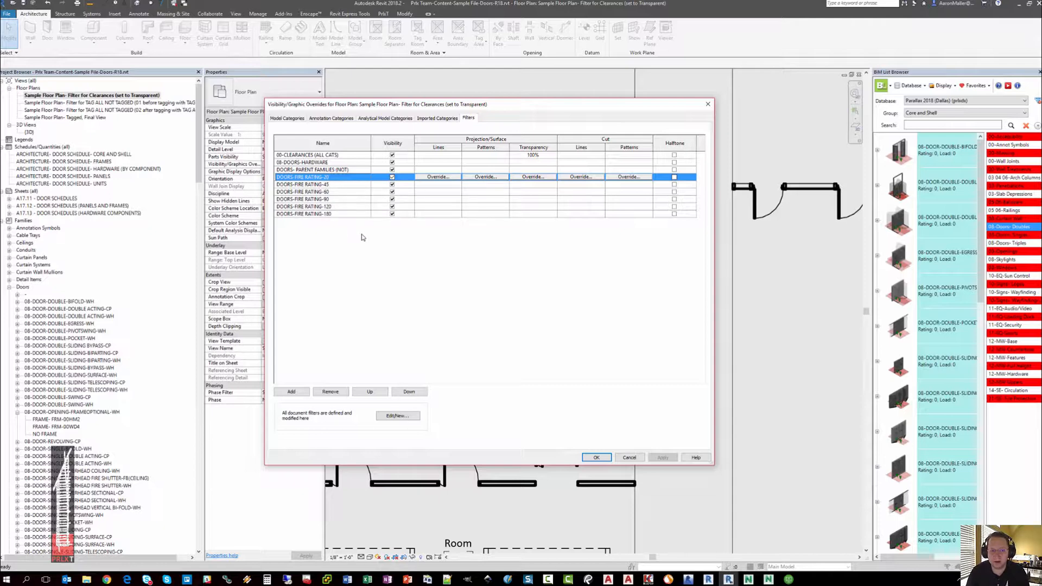
pyautogui.click(363, 171)
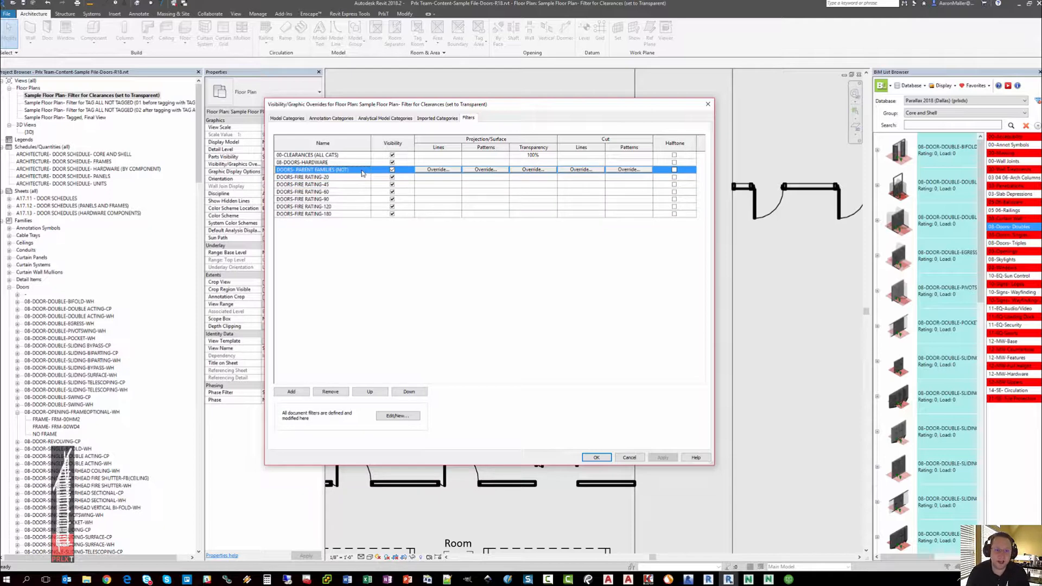
pyautogui.click(363, 163)
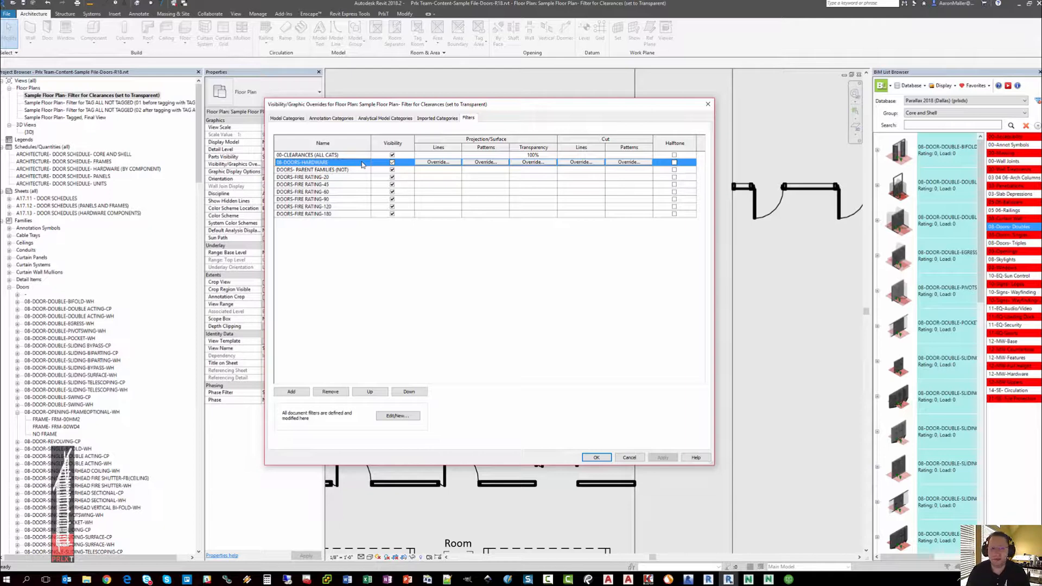
pyautogui.click(336, 155)
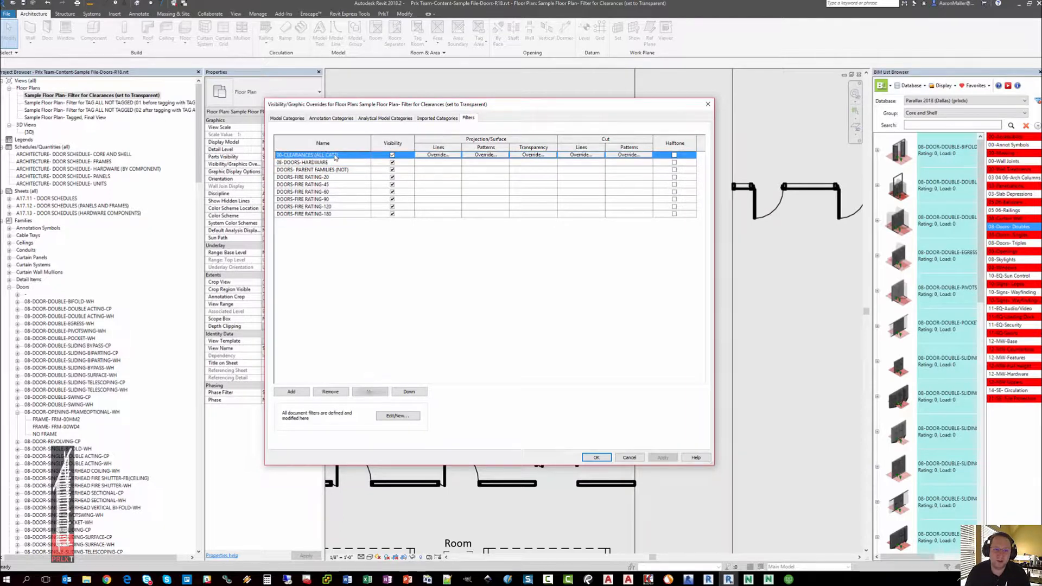
pyautogui.moveTo(339, 100)
pyautogui.mouseDown()
pyautogui.moveTo(417, 229)
pyautogui.moveTo(540, 367)
pyautogui.moveTo(484, 229)
pyautogui.moveTo(427, 146)
pyautogui.moveTo(348, 102)
pyautogui.mouseUp()
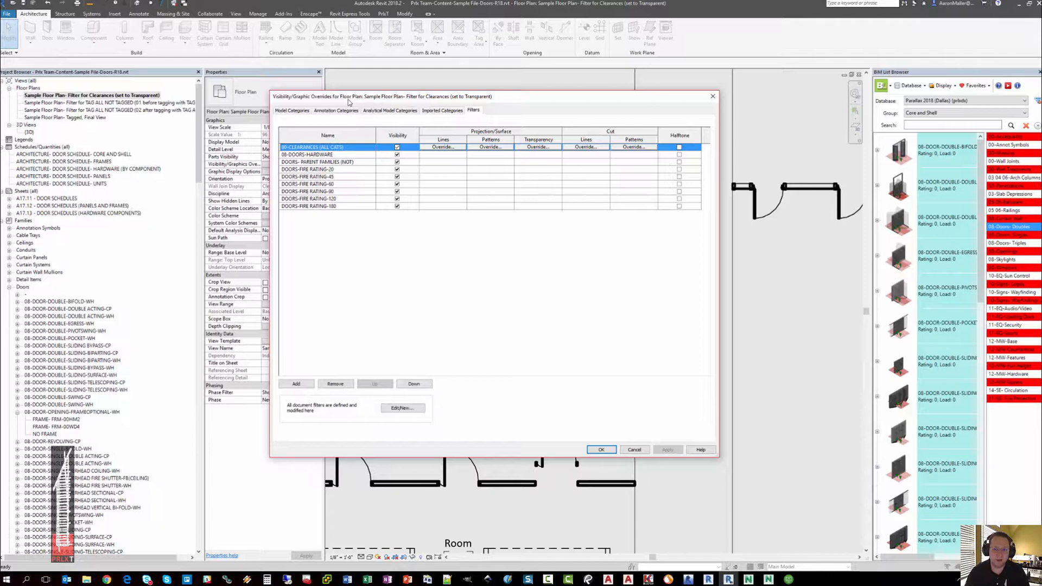
pyautogui.click(531, 206)
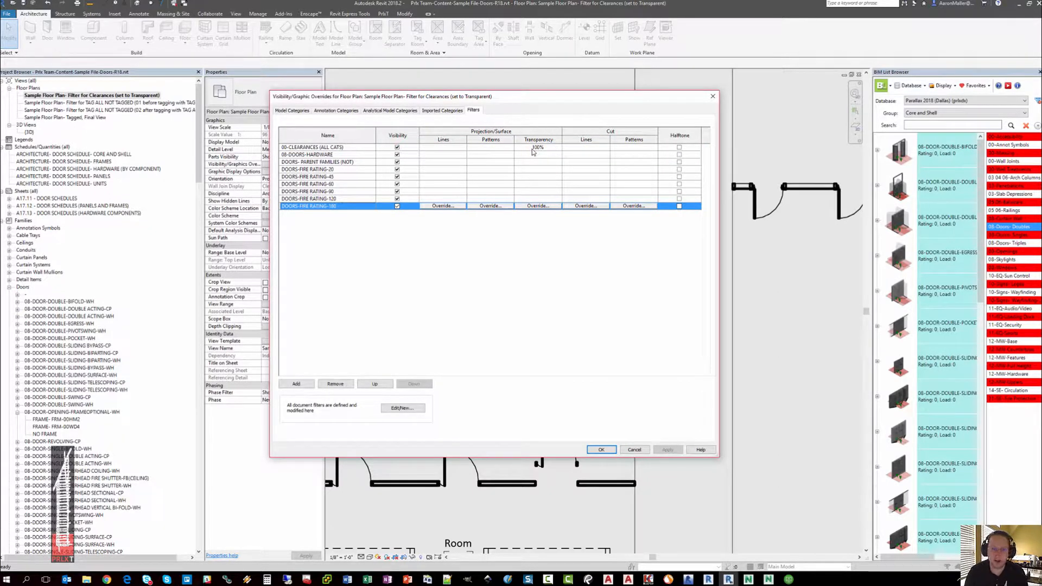
pyautogui.click(601, 450)
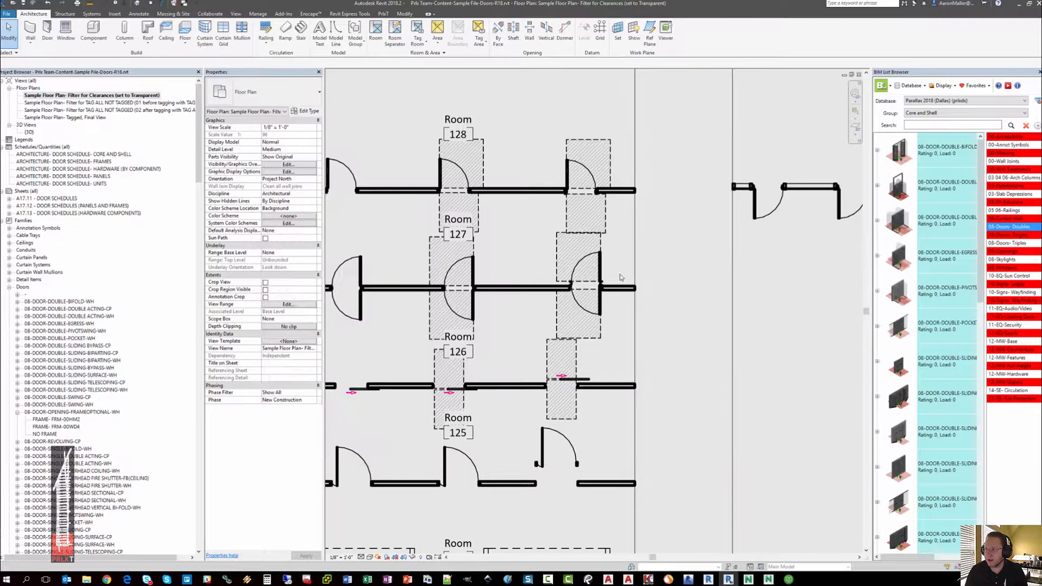
# - Return to the {3D} view and collapse the 08-DOOR-OPENING-FRAMEOPTIONAL-WH family in the Project Browser
pyautogui.scroll(-1, 539, 227)
pyautogui.scroll(-4, 538, 228)
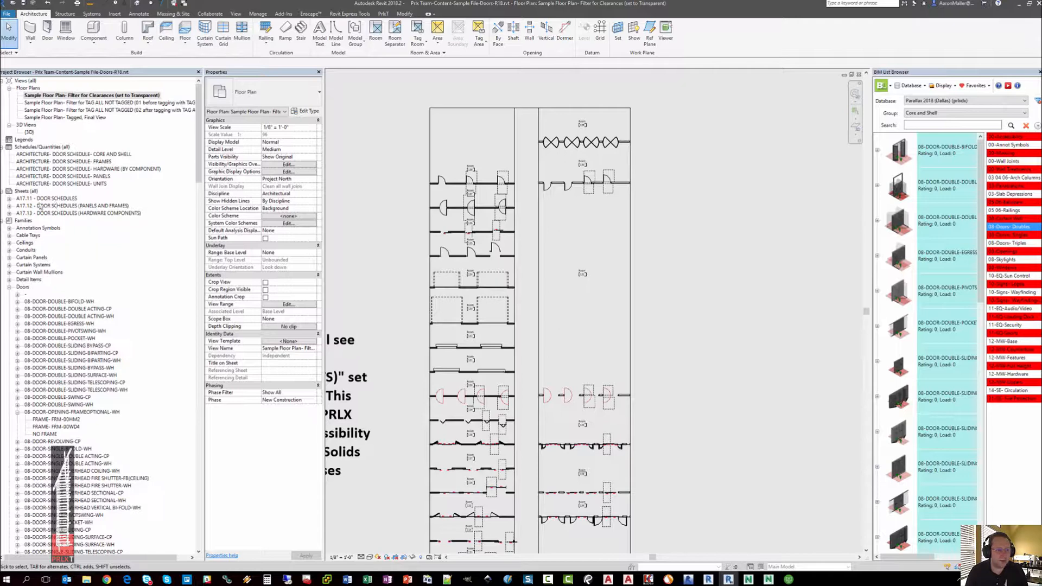
pyautogui.click(28, 132)
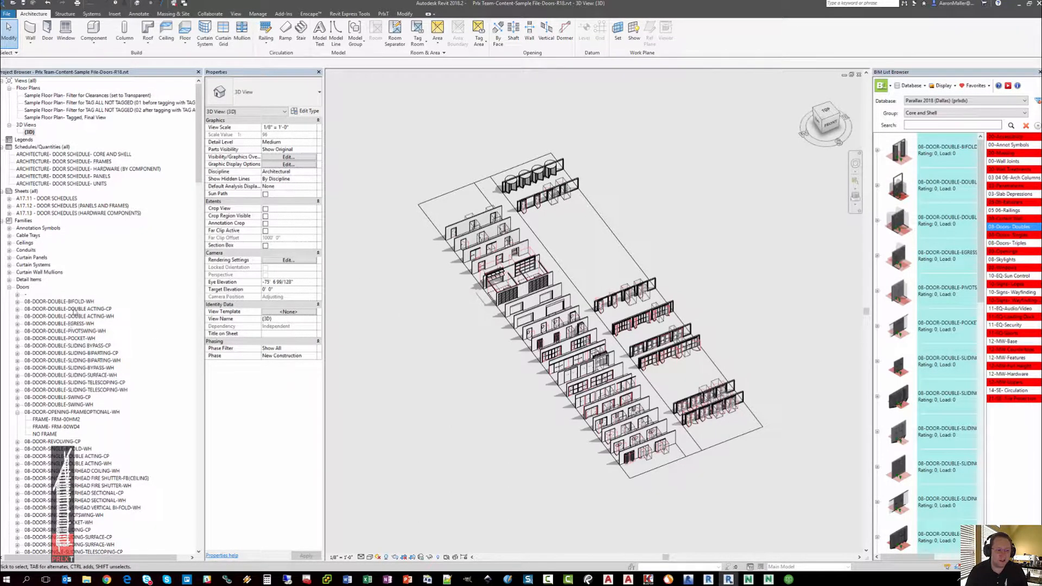
pyautogui.scroll(-5, 200, 179)
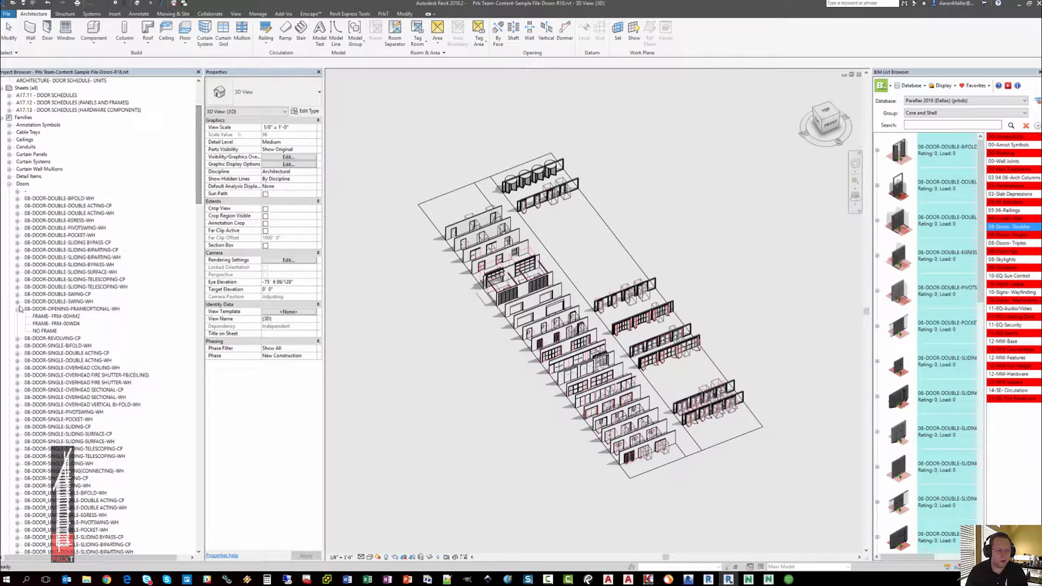
pyautogui.click(18, 309)
pyautogui.scroll(-1, 22, 315)
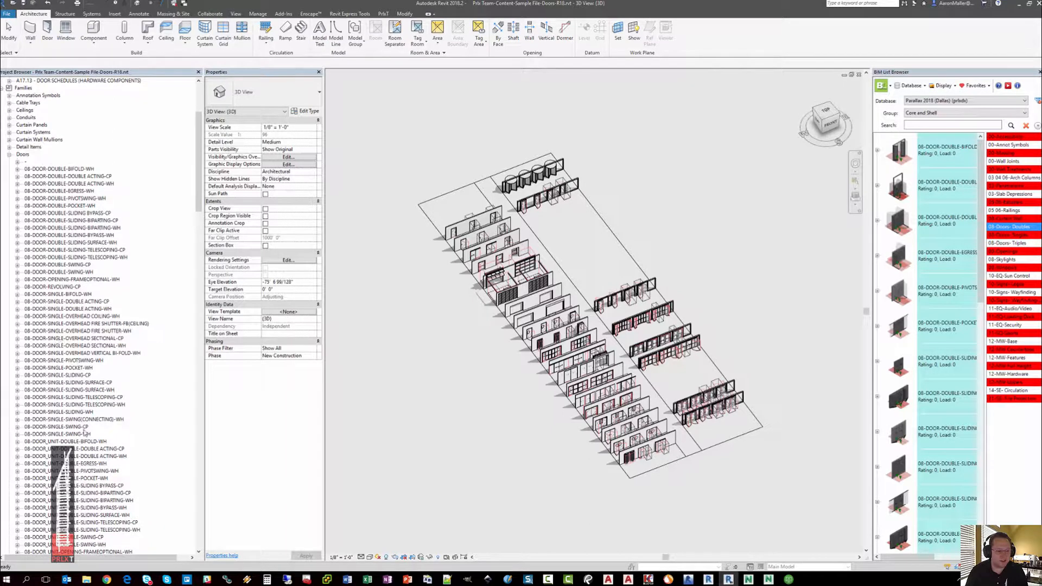
# - Expand the 08-DOOR-SINGLE-SWING-WH family, select all instances of its type visible in the view, and examine them in the first wall row
pyautogui.click(79, 435)
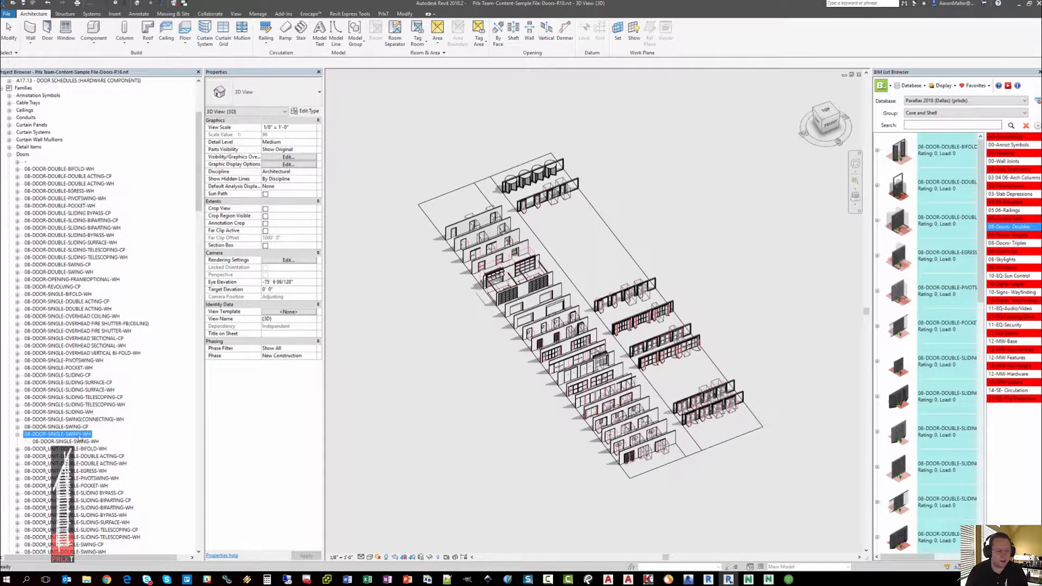
pyautogui.click(17, 435)
pyautogui.rightClick(82, 442)
pyautogui.moveTo(115, 483)
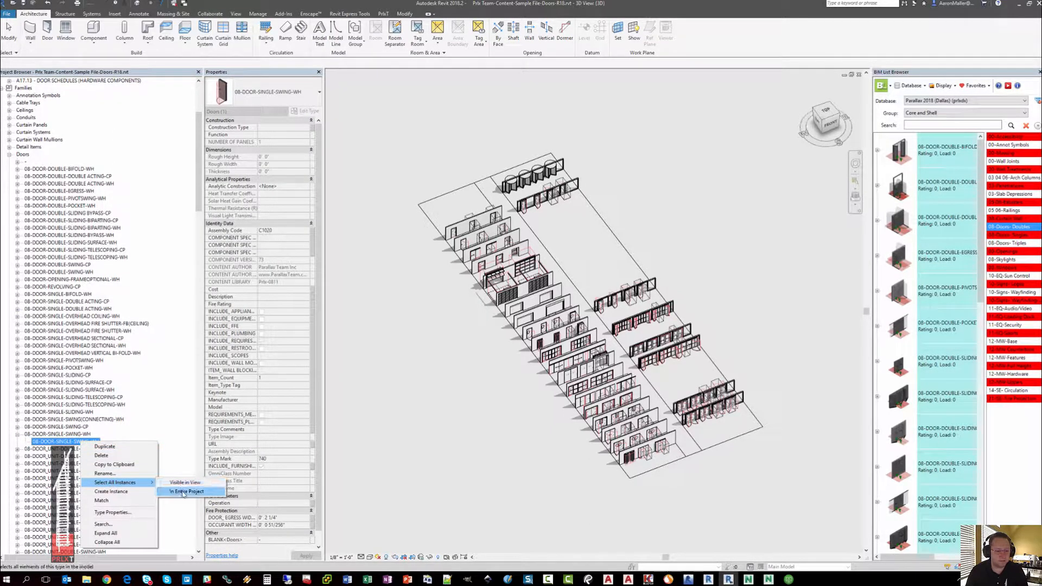
pyautogui.click(179, 483)
pyautogui.scroll(3, 454, 239)
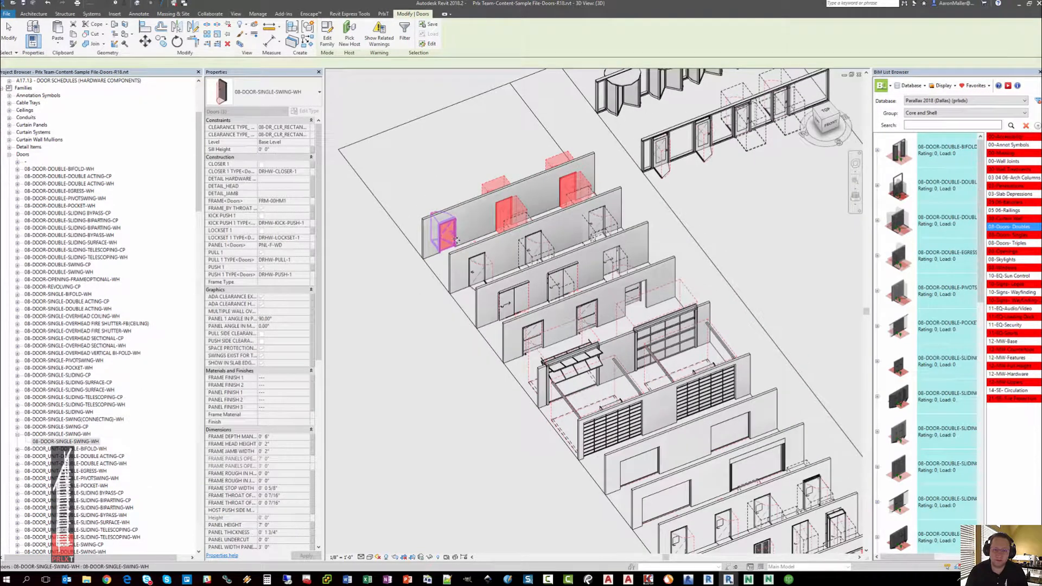
pyautogui.scroll(5, 456, 236)
pyautogui.scroll(-5, 457, 289)
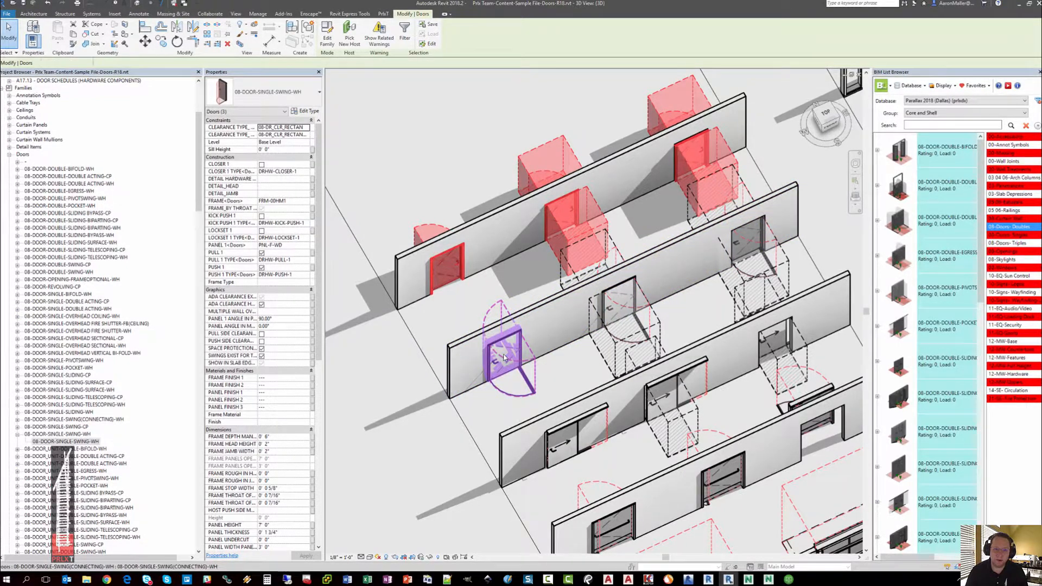
# - Inspect the first connecting-swing, surface-sliding and pivot-swing doors in the second to fourth wall rows, and clear the selection
pyautogui.click(504, 358)
pyautogui.moveTo(503, 353); pyautogui.dragTo(456, 300, button='middle')
pyautogui.click(533, 318)
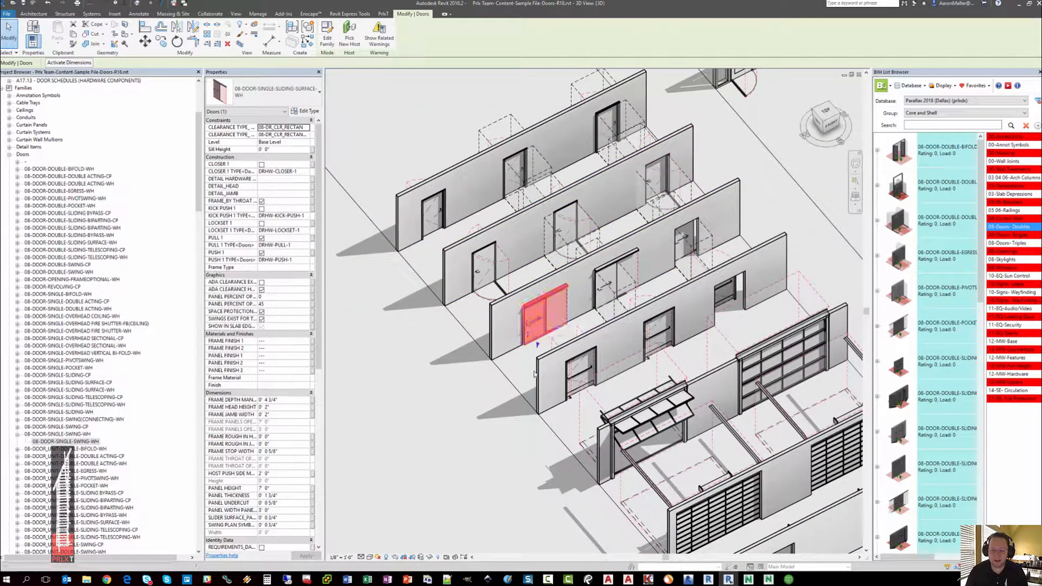
pyautogui.click(577, 382)
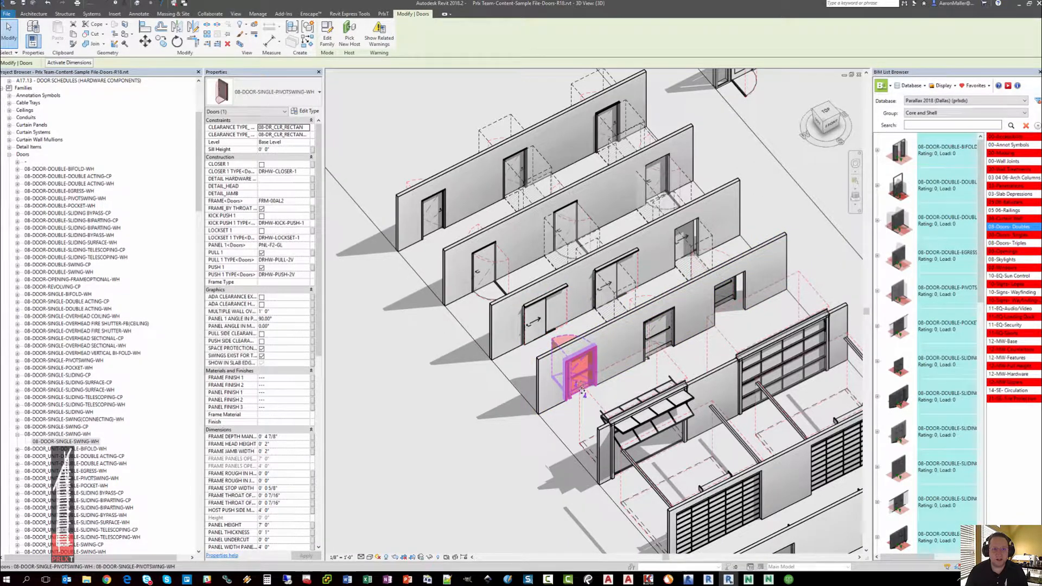
pyautogui.scroll(8, 580, 402)
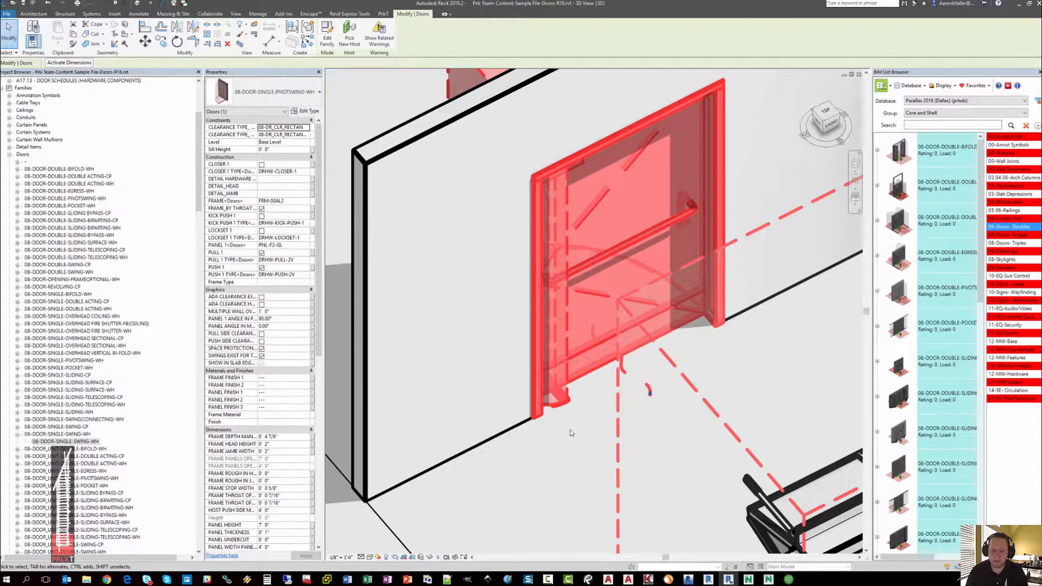
pyautogui.press('Escape')
pyautogui.scroll(-4, 559, 397)
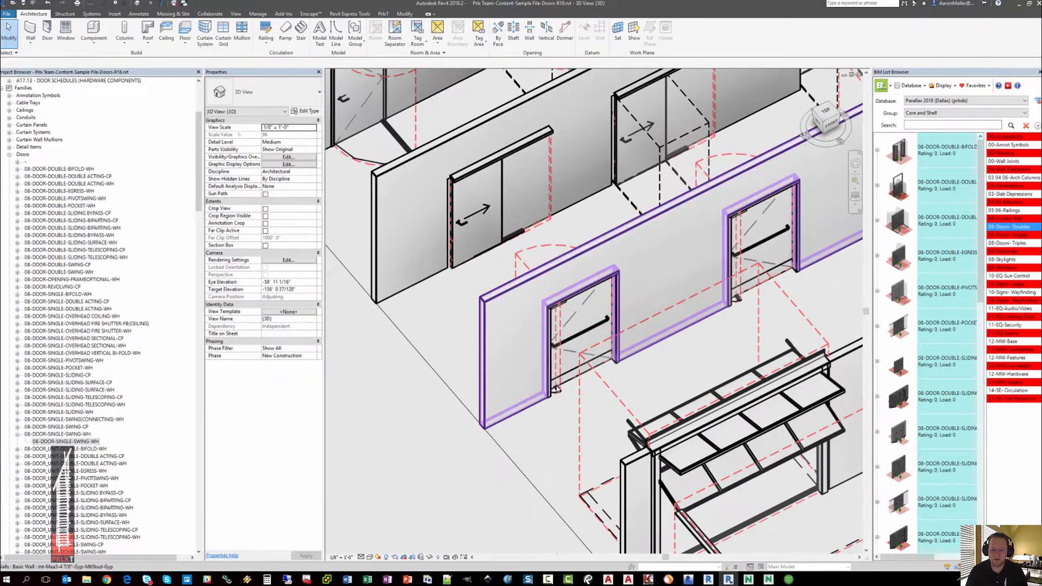
# - Inspect the first face-mounted overhead sectional, double-acting and louvered bifold single doors in their wall rows
pyautogui.scroll(-3, 557, 389)
pyautogui.moveTo(719, 536); pyautogui.dragTo(564, 372, button='middle')
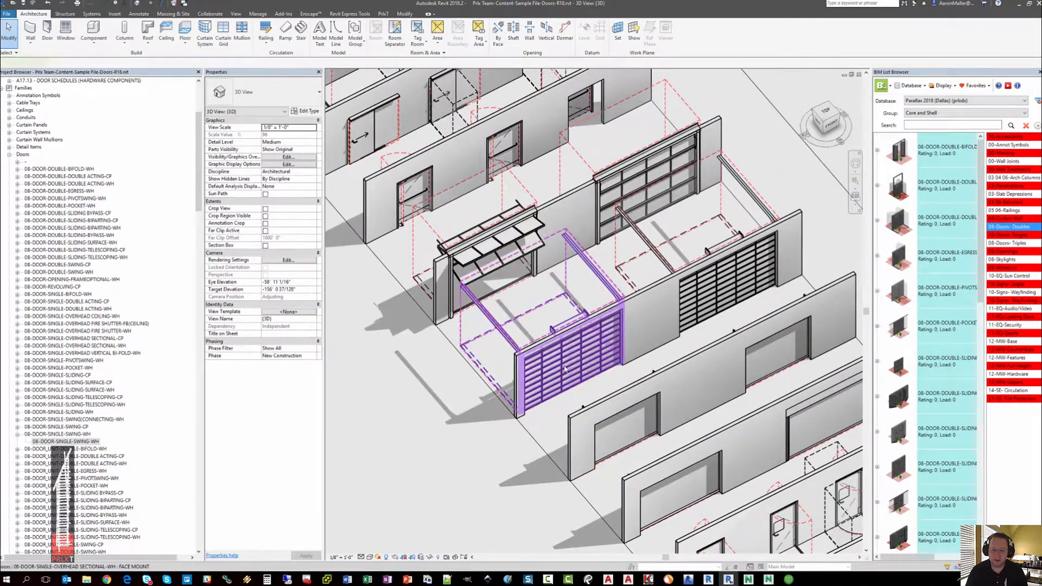
pyautogui.click(565, 369)
pyautogui.moveTo(595, 508); pyautogui.dragTo(430, 339, button='middle')
pyautogui.click(549, 409)
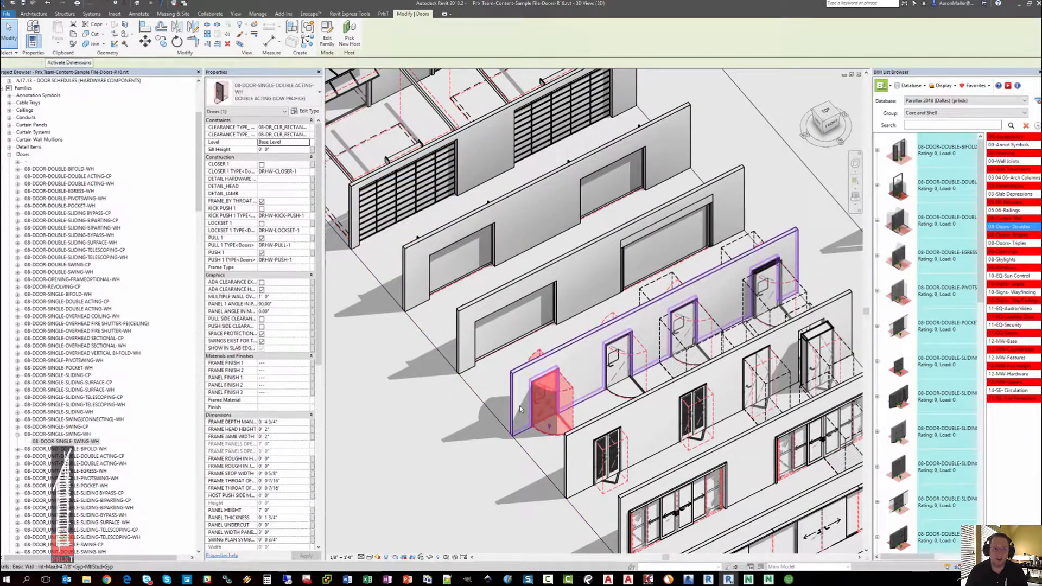
pyautogui.moveTo(517, 401); pyautogui.dragTo(457, 270, button='middle')
pyautogui.scroll(2, 520, 336)
pyautogui.scroll(3, 543, 347)
pyautogui.click(565, 354)
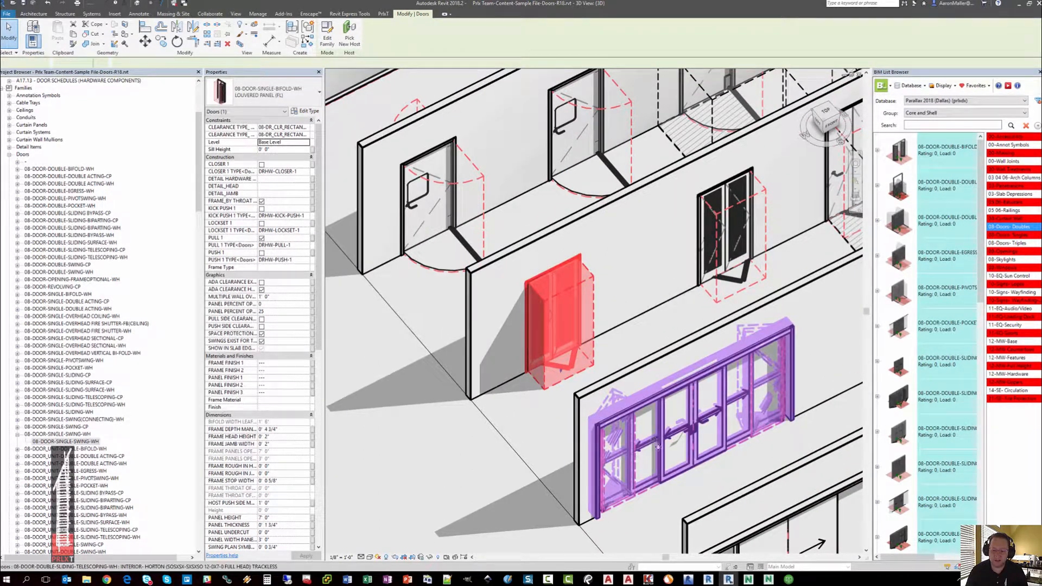
# - Inspect the first double sliding telescoping door and the louvered bifold door in the adjacent row, and clear the selection
pyautogui.click(636, 459)
pyautogui.moveTo(636, 459); pyautogui.dragTo(538, 327, button='middle')
pyautogui.scroll(-3, 536, 327)
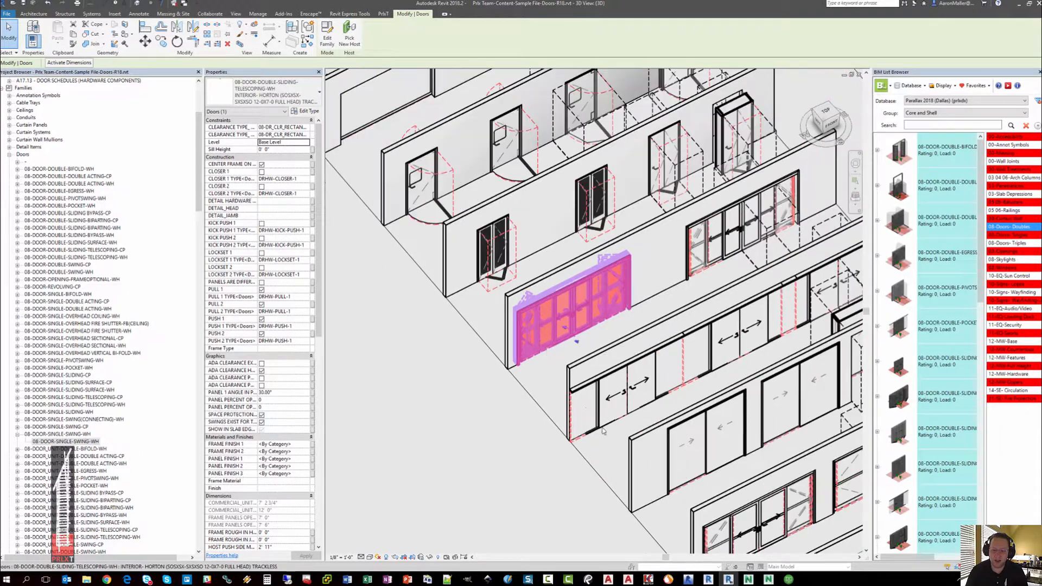
pyautogui.keyDown('shift'); pyautogui.moveTo(588, 416); pyautogui.dragTo(561, 395, button='middle'); pyautogui.keyUp('shift')
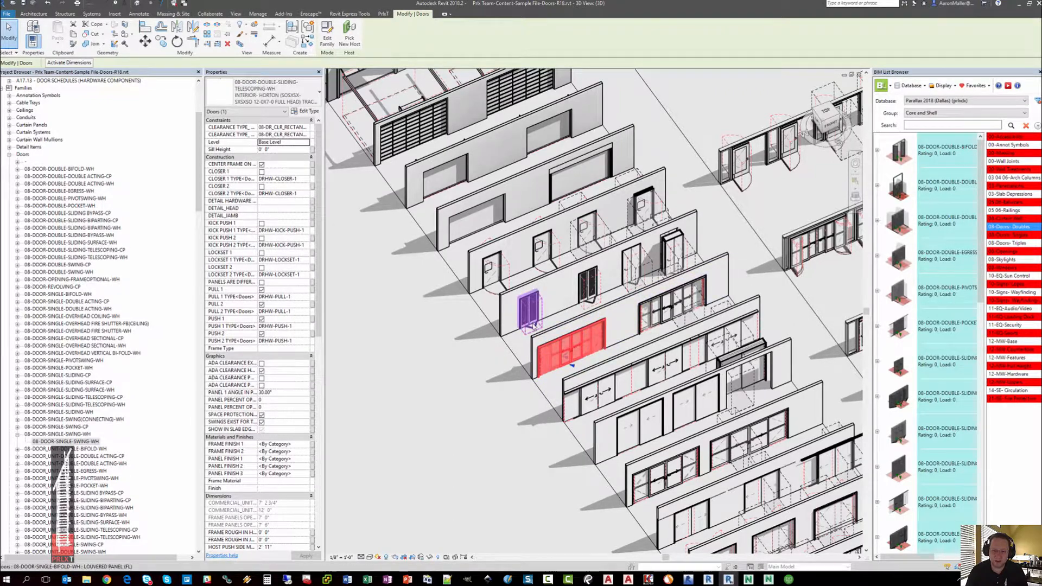
pyautogui.click(528, 313)
pyautogui.press('Escape')
# - Inspect the first double-acting and double-swing doors, and survey the neighbouring rows of double sliding doors
pyautogui.moveTo(523, 401); pyautogui.dragTo(408, 214, button='middle')
pyautogui.scroll(5, 592, 397)
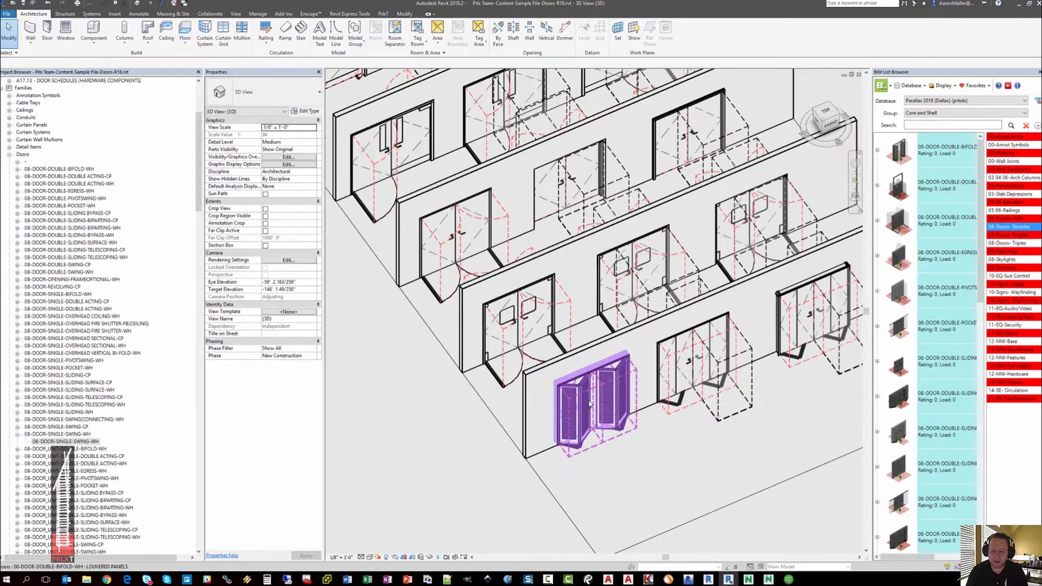
pyautogui.click(522, 346)
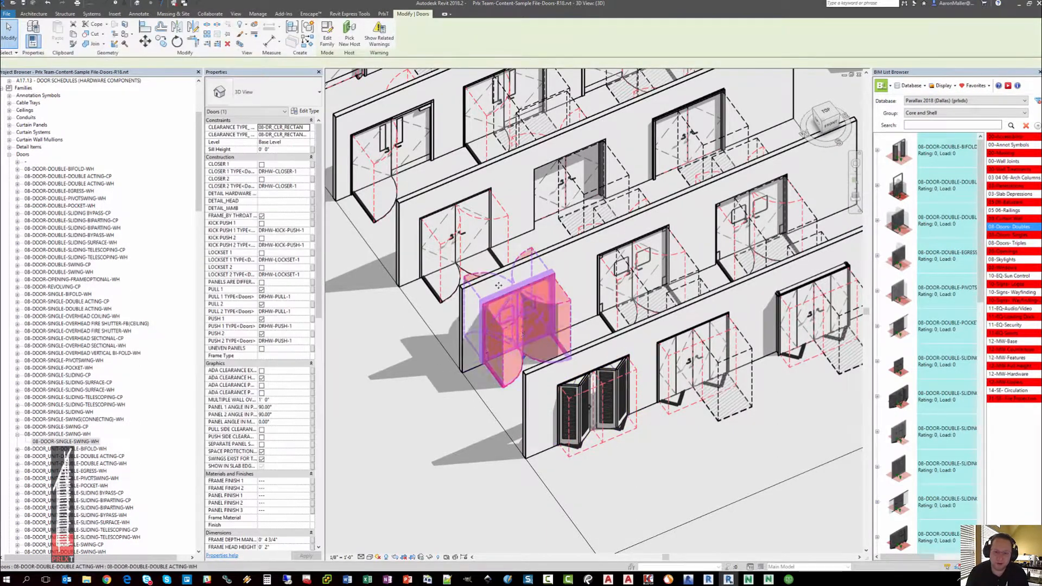
pyautogui.click(466, 255)
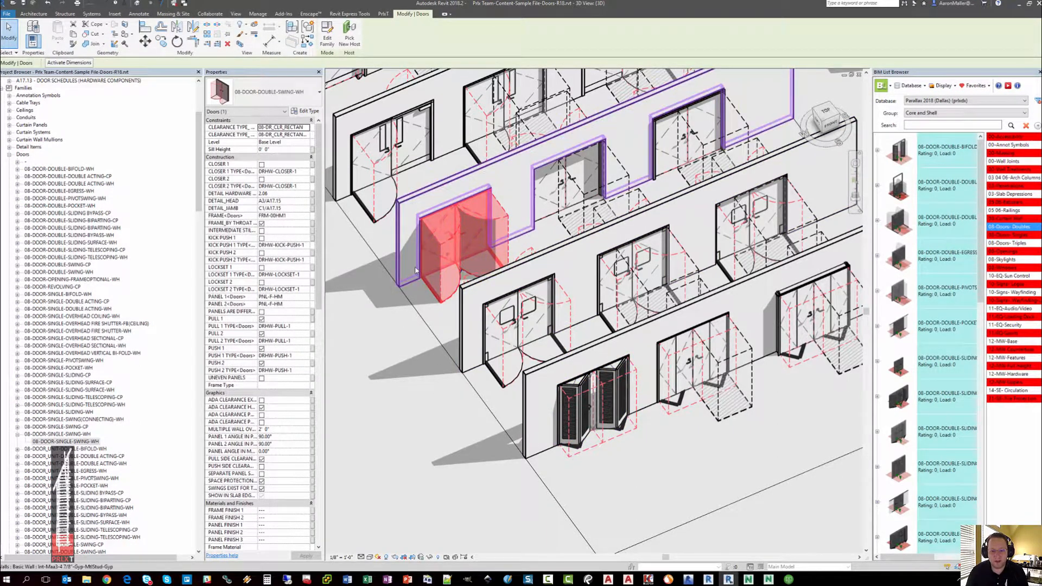
pyautogui.click(382, 155)
pyautogui.moveTo(382, 155); pyautogui.dragTo(629, 403, button='middle')
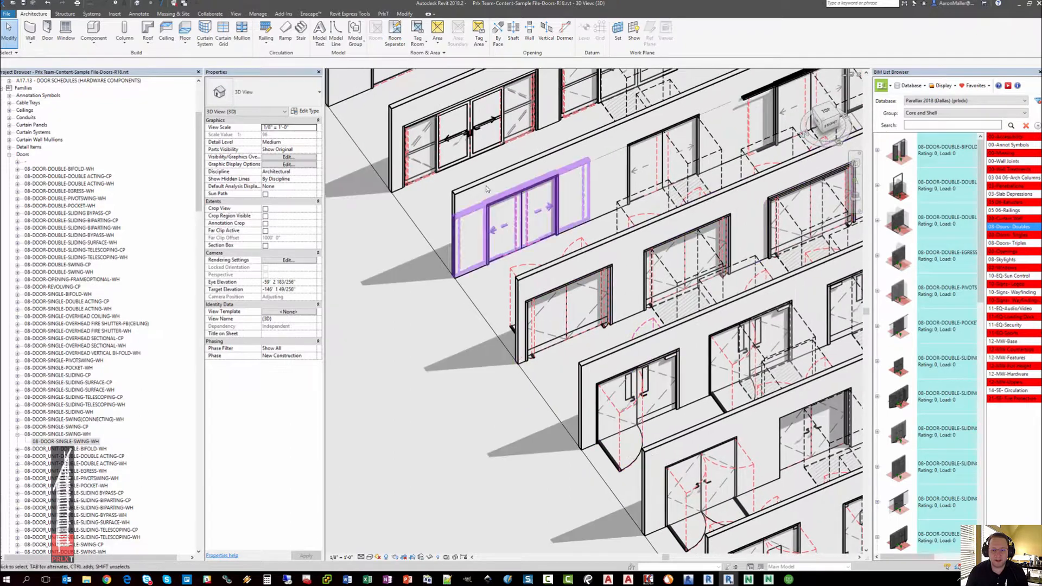
pyautogui.moveTo(533, 247); pyautogui.dragTo(712, 513, button='middle')
pyautogui.scroll(-4, 429, 218)
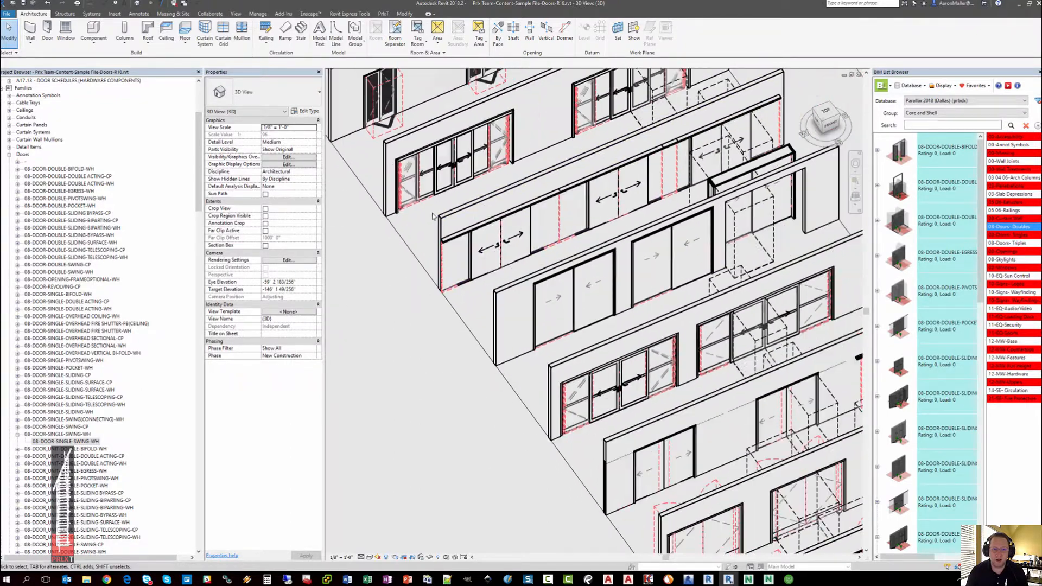
pyautogui.moveTo(381, 133); pyautogui.dragTo(635, 428, button='middle')
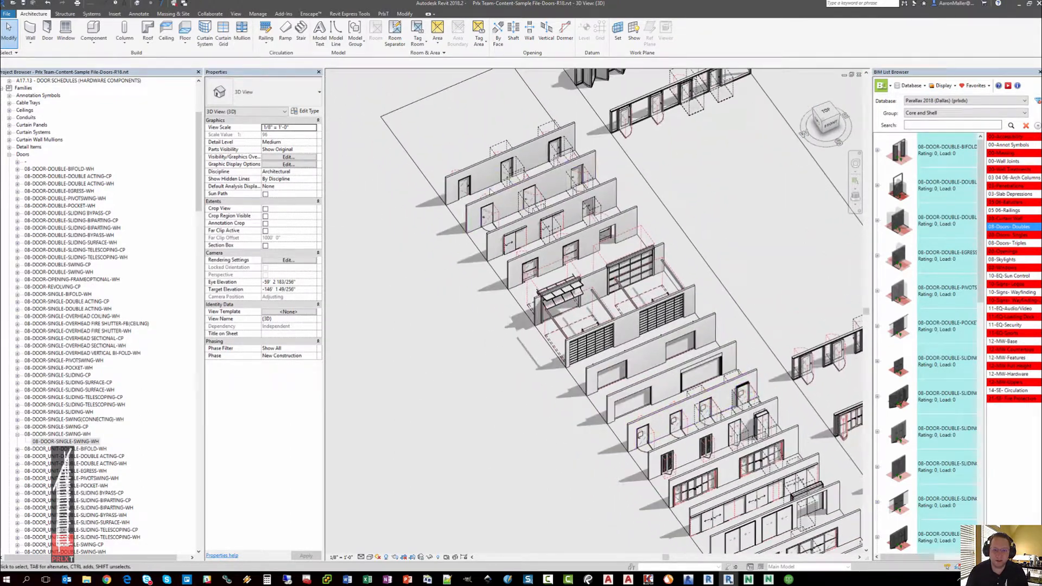
# - Set the panel 1 family of the first single-swing door in the end wall row to PNL-E31B-WD
pyautogui.scroll(2, 487, 197)
pyautogui.scroll(5, 487, 198)
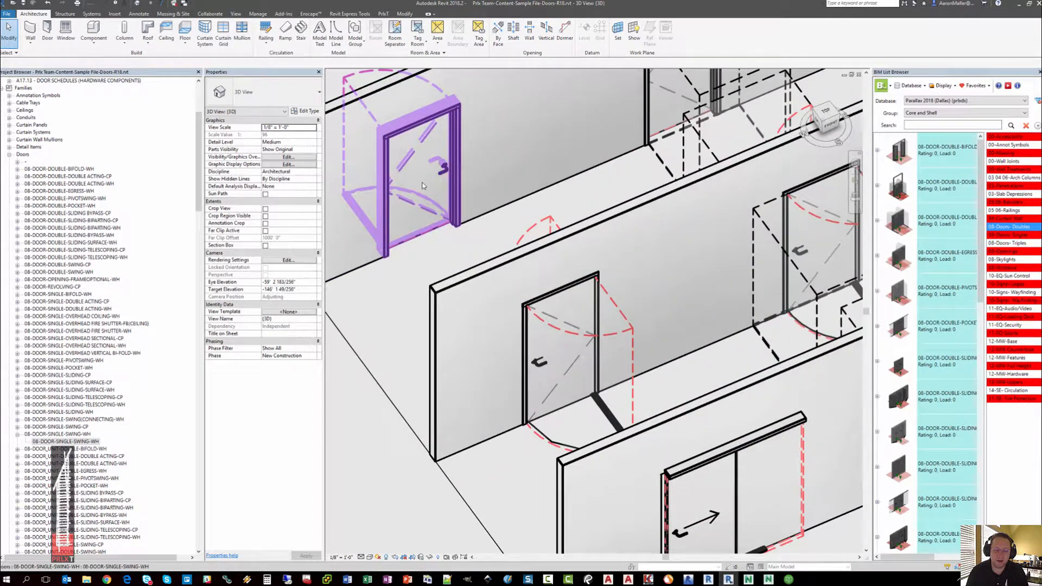
pyautogui.click(476, 251)
pyautogui.moveTo(475, 252); pyautogui.dragTo(497, 290, button='middle')
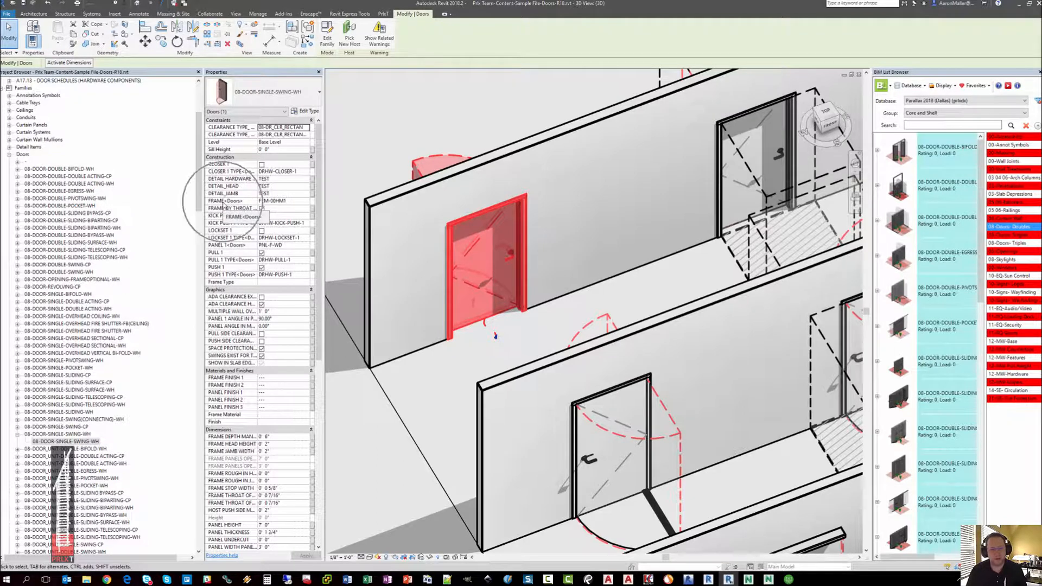
pyautogui.click(299, 202)
pyautogui.click(292, 246)
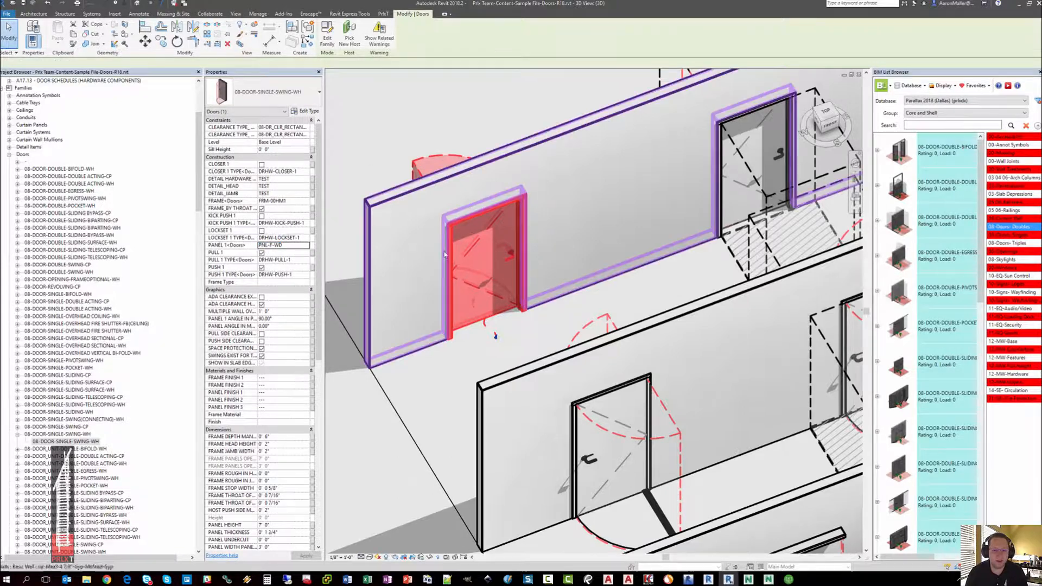
pyautogui.click(307, 247)
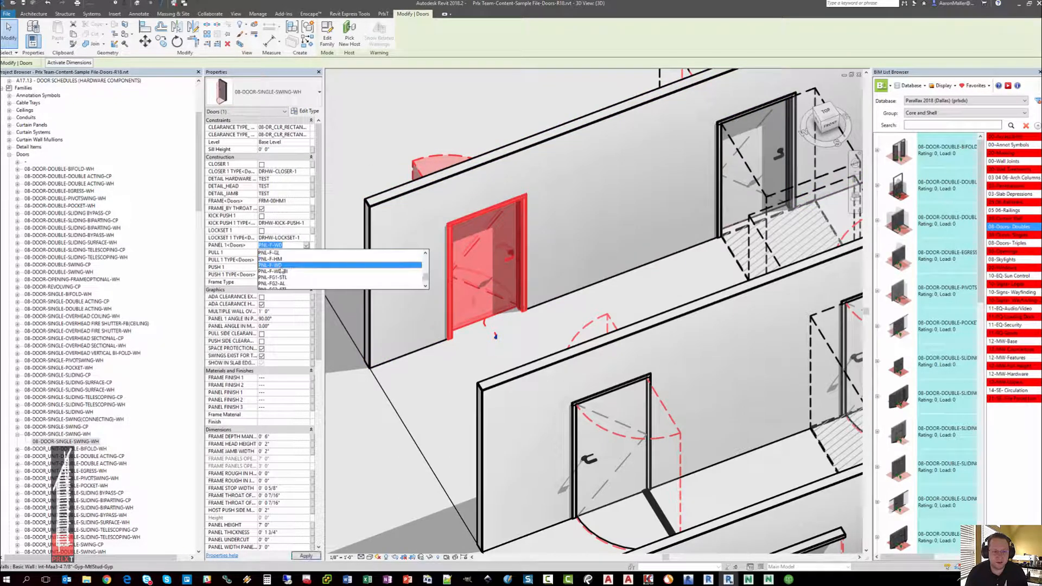
pyautogui.scroll(-2, 281, 270)
pyautogui.click(288, 266)
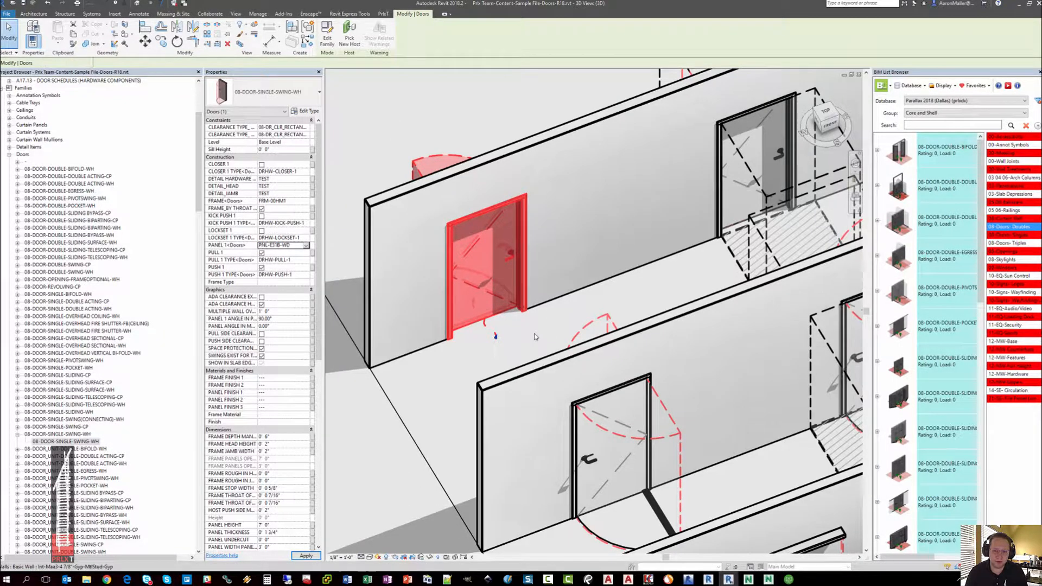
pyautogui.click(535, 334)
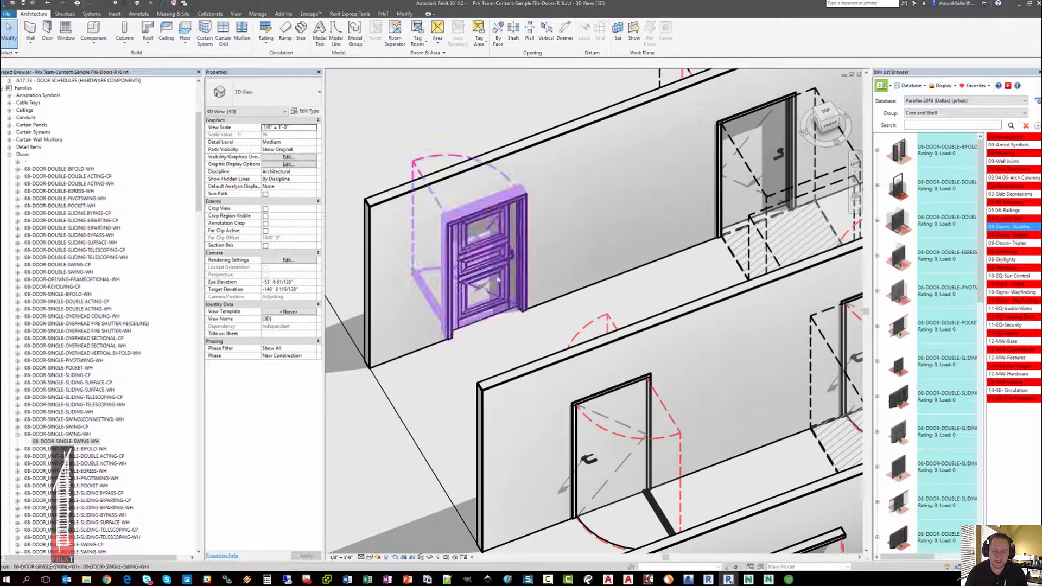
# - View the same single-swing door from the other side of its wall and set its frame family to FRM-20HM1
pyautogui.click(489, 255)
pyautogui.keyDown('shift'); pyautogui.moveTo(489, 256); pyautogui.dragTo(745, 303, button='middle'); pyautogui.keyUp('shift')
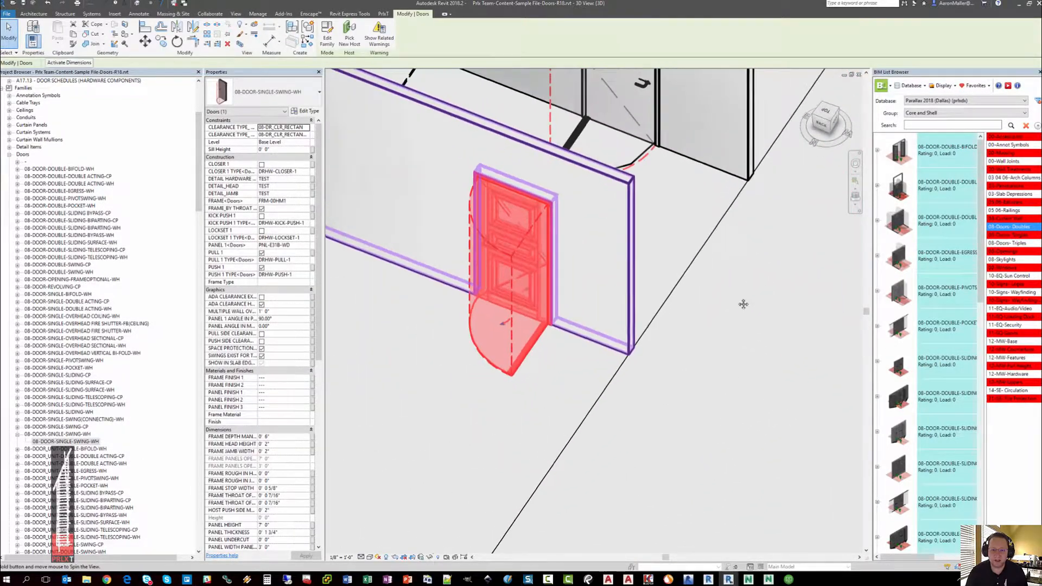
pyautogui.click(744, 303)
pyautogui.click(518, 260)
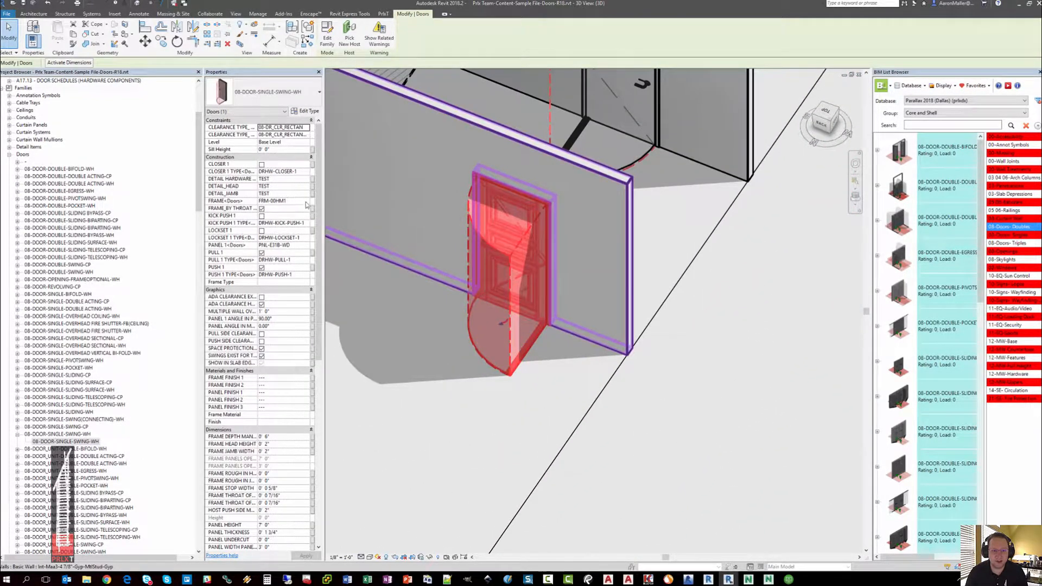
pyautogui.click(294, 200)
pyautogui.click(306, 201)
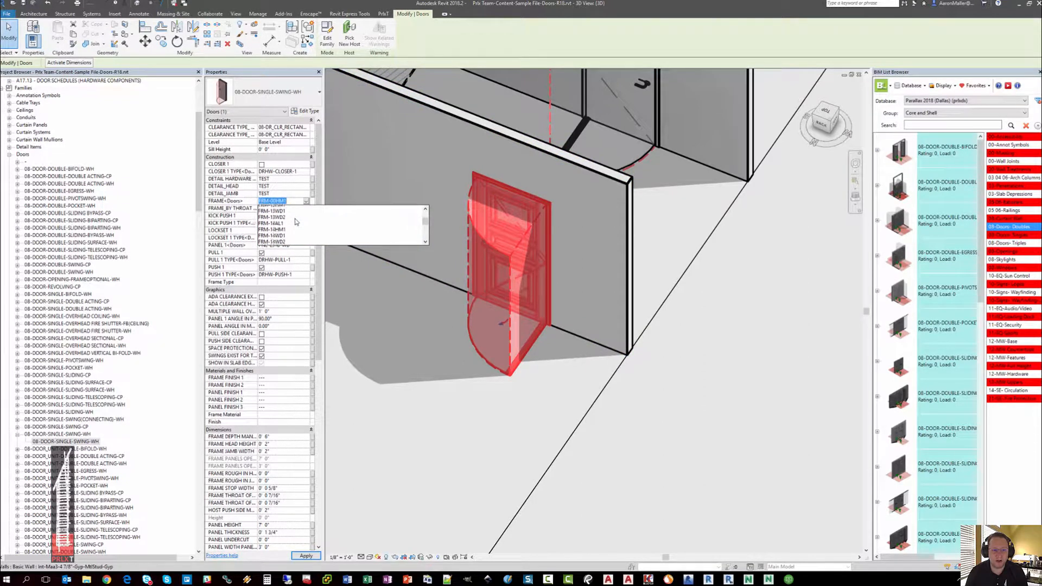
pyautogui.click(418, 323)
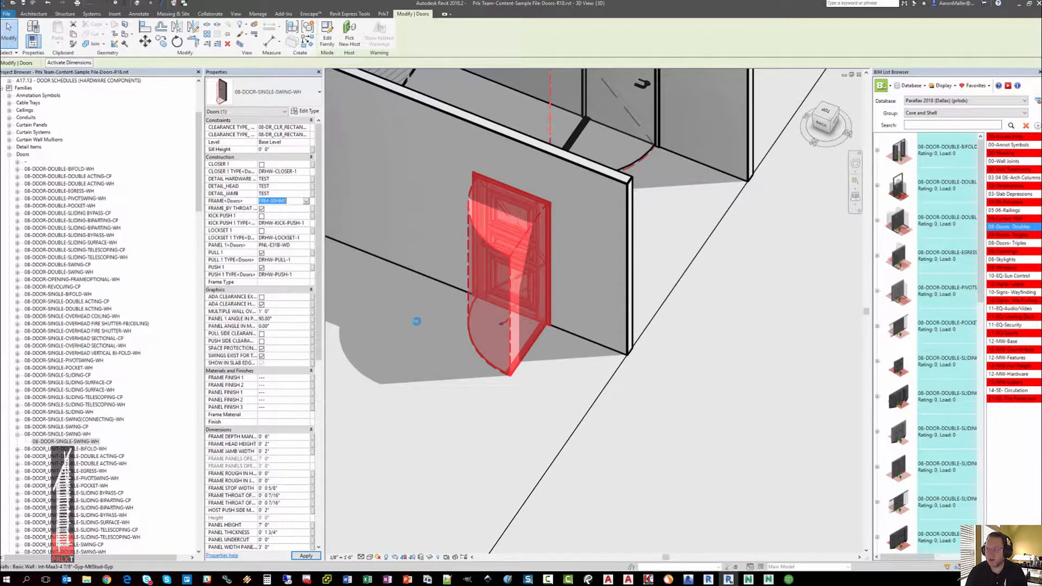
pyautogui.click(438, 359)
pyautogui.moveTo(422, 328); pyautogui.dragTo(475, 369, button='middle')
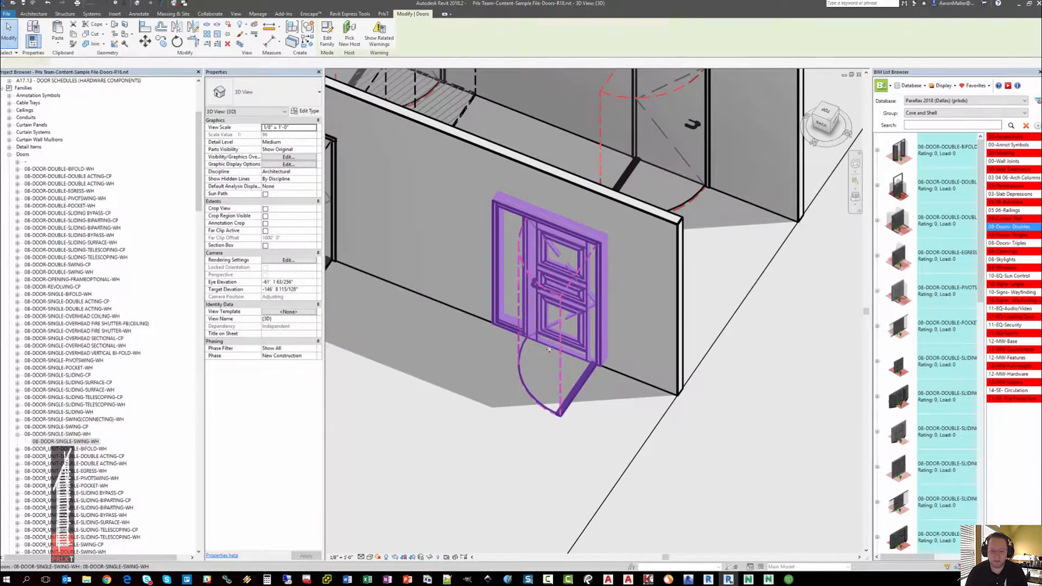
# - Examine the modified single-swing door with its new frame and panel, clear the selection, and return to an overview of all door rows
pyautogui.click(549, 350)
pyautogui.keyDown('shift'); pyautogui.moveTo(549, 349); pyautogui.dragTo(499, 369, button='middle'); pyautogui.keyUp('shift')
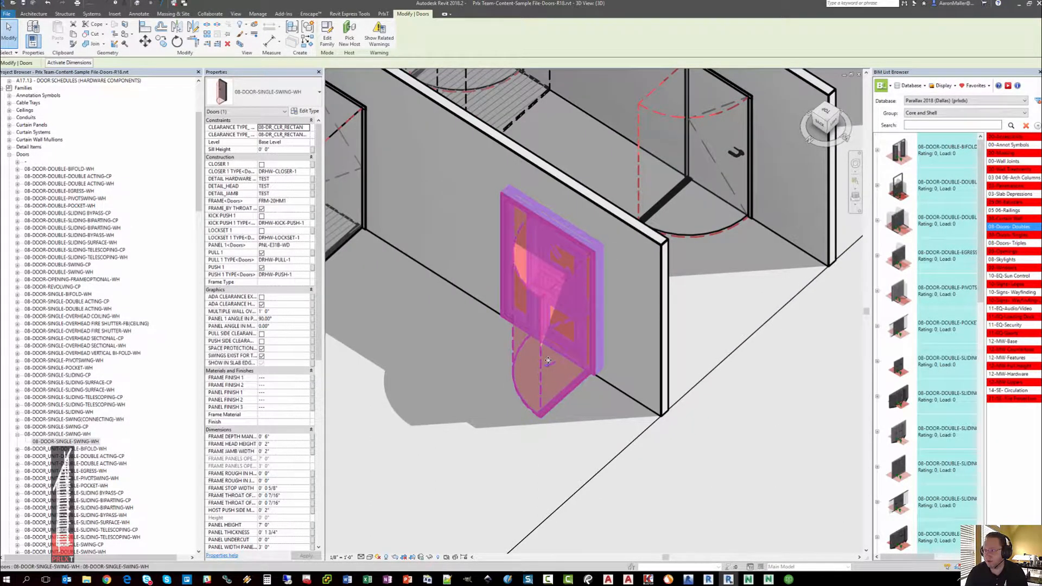
pyautogui.press('Escape')
pyautogui.scroll(-10, 533, 295)
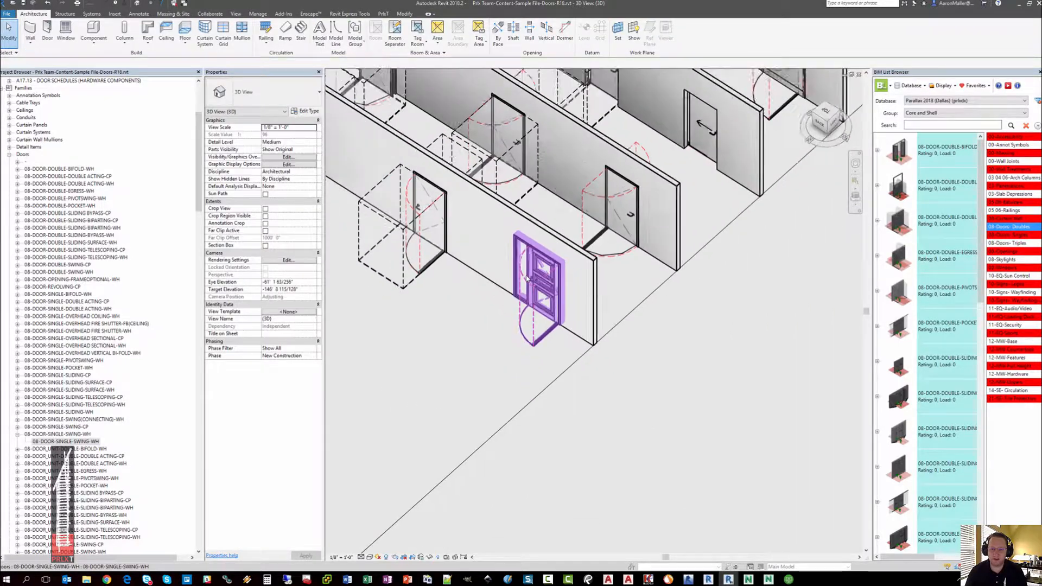
pyautogui.keyDown('shift'); pyautogui.moveTo(626, 200); pyautogui.dragTo(294, 196, button='middle'); pyautogui.keyUp('shift')
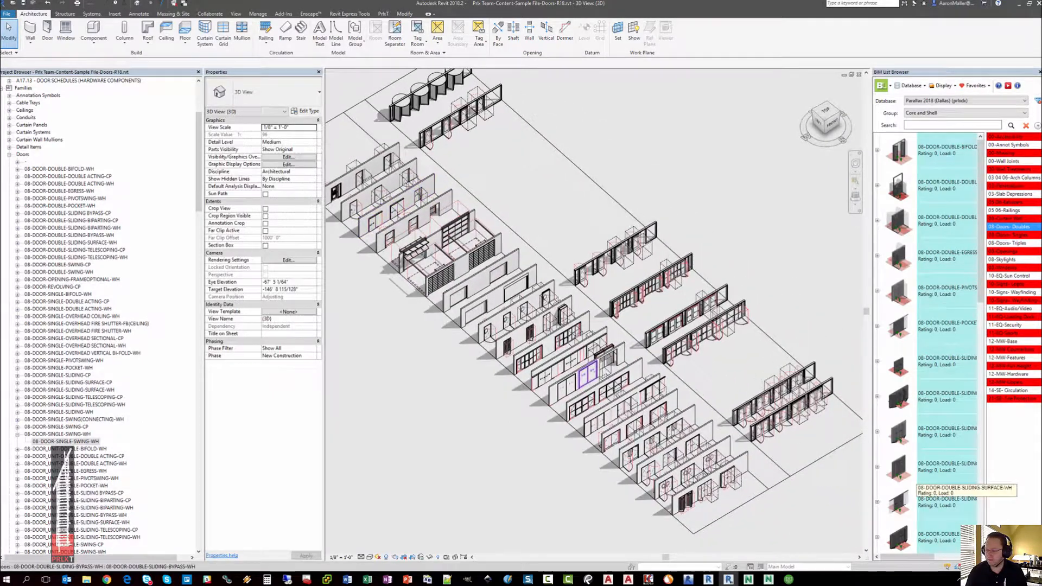